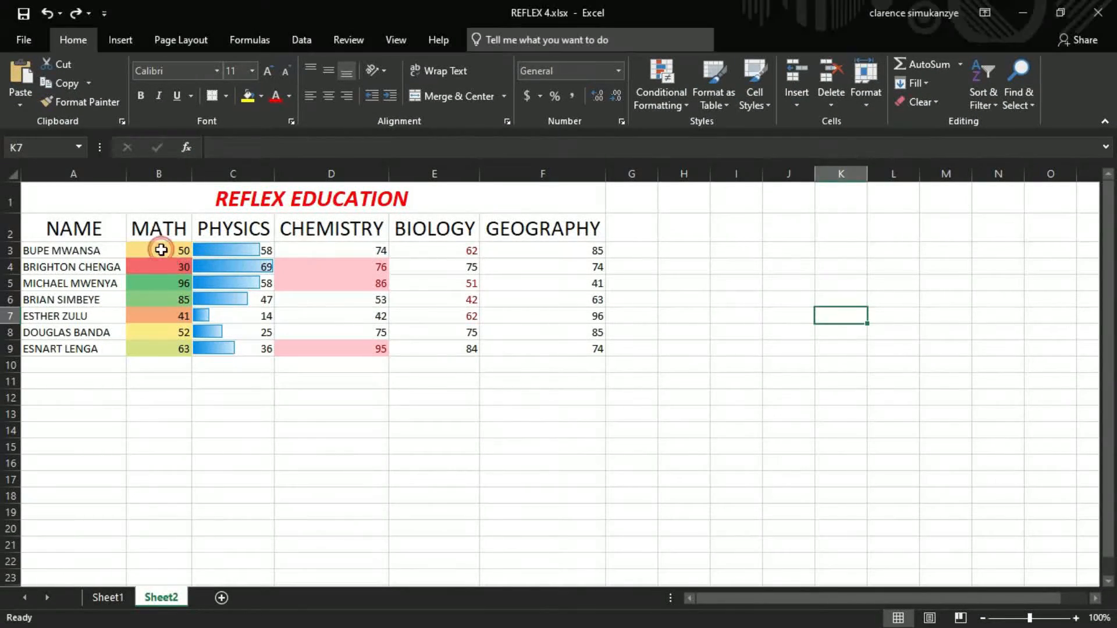
# - Clear all formatting from the subject score cells B3:F9
pyautogui.moveTo(169, 249); pyautogui.dragTo(599, 349)
pyautogui.click(506, 432)
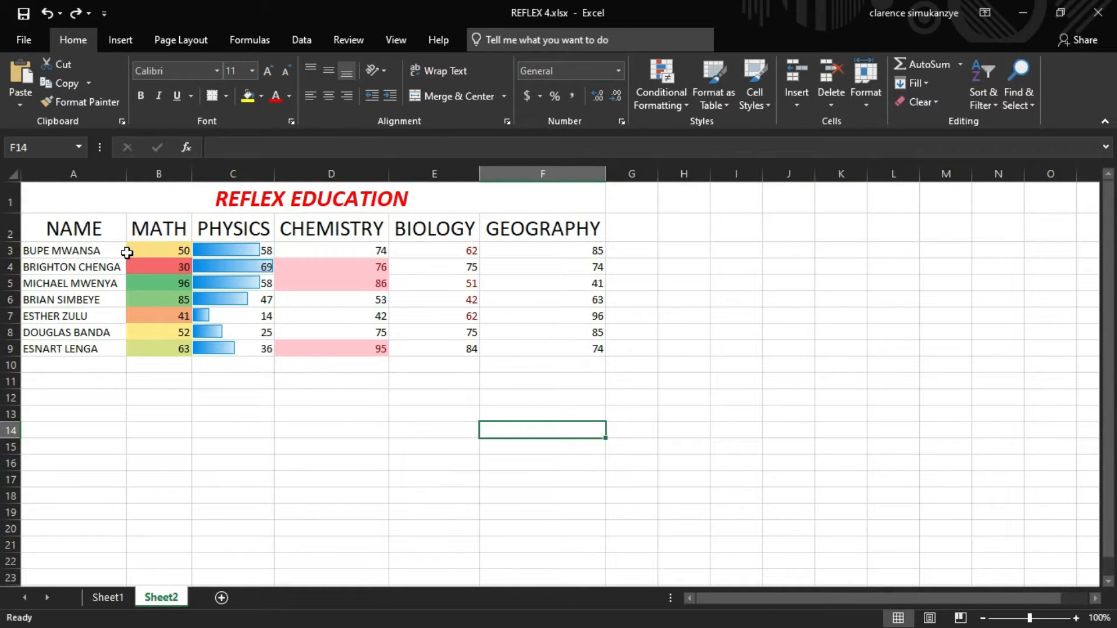
pyautogui.moveTo(137, 250); pyautogui.dragTo(564, 347)
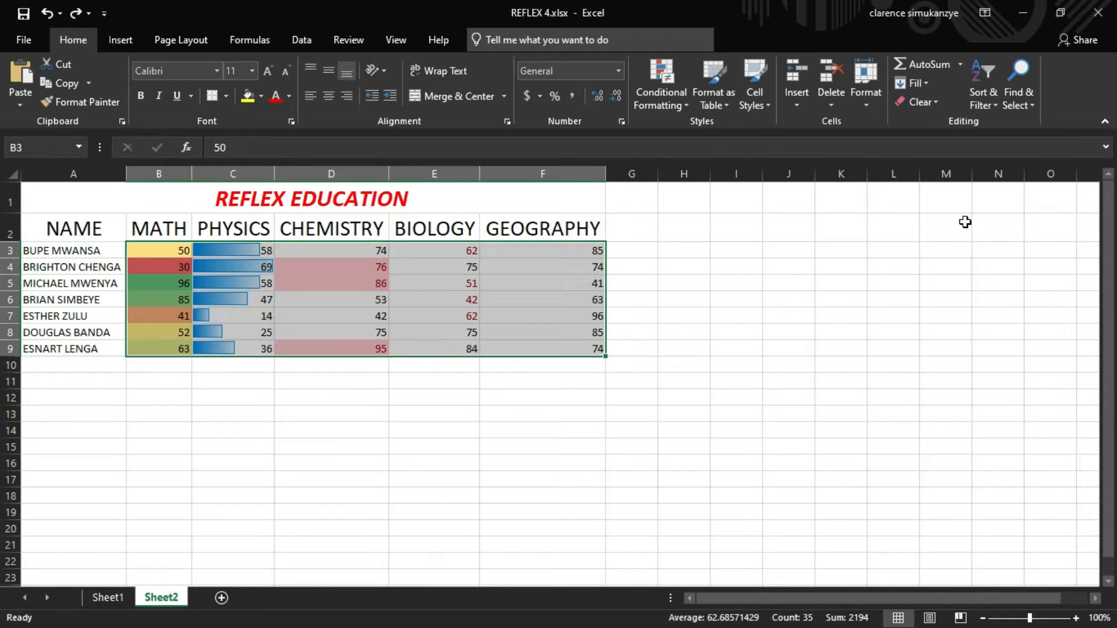
pyautogui.click(918, 107)
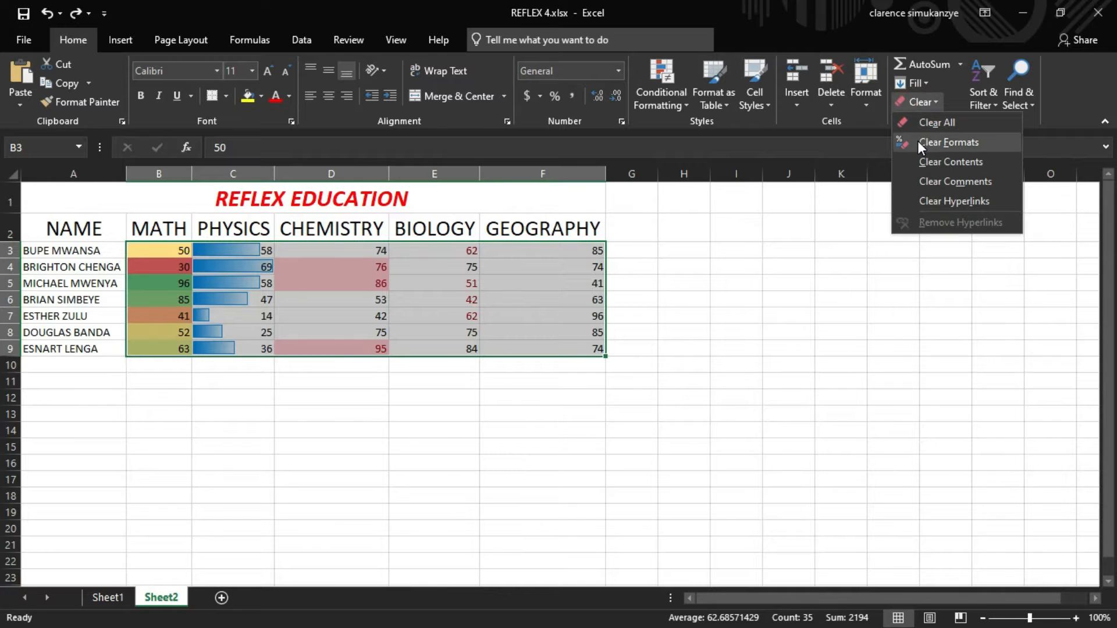
pyautogui.click(943, 142)
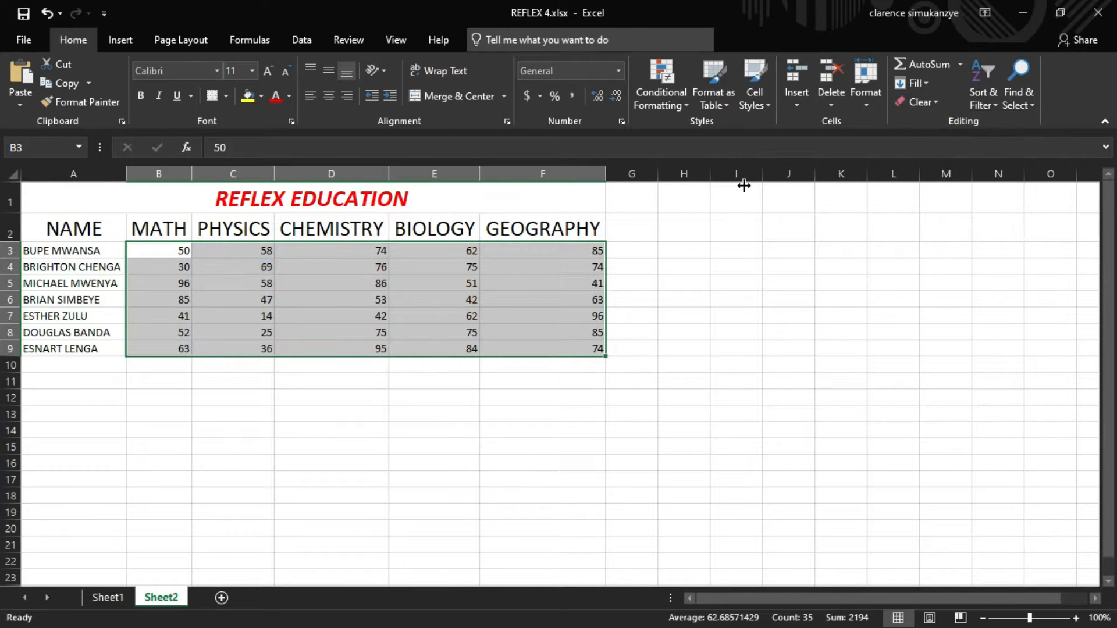
pyautogui.click(397, 511)
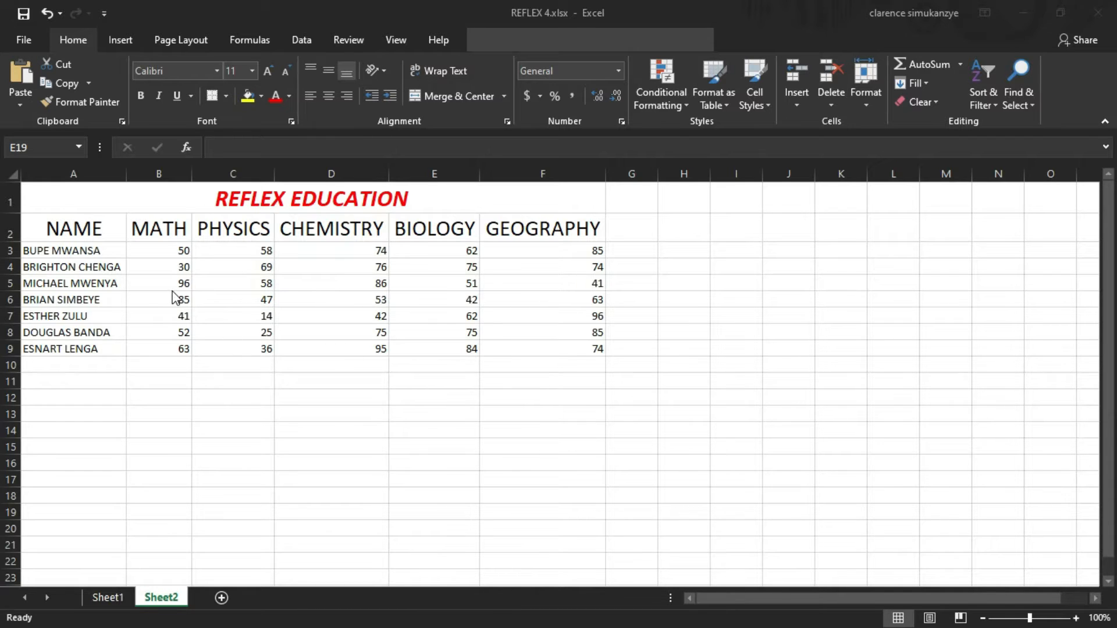
pyautogui.click(171, 253)
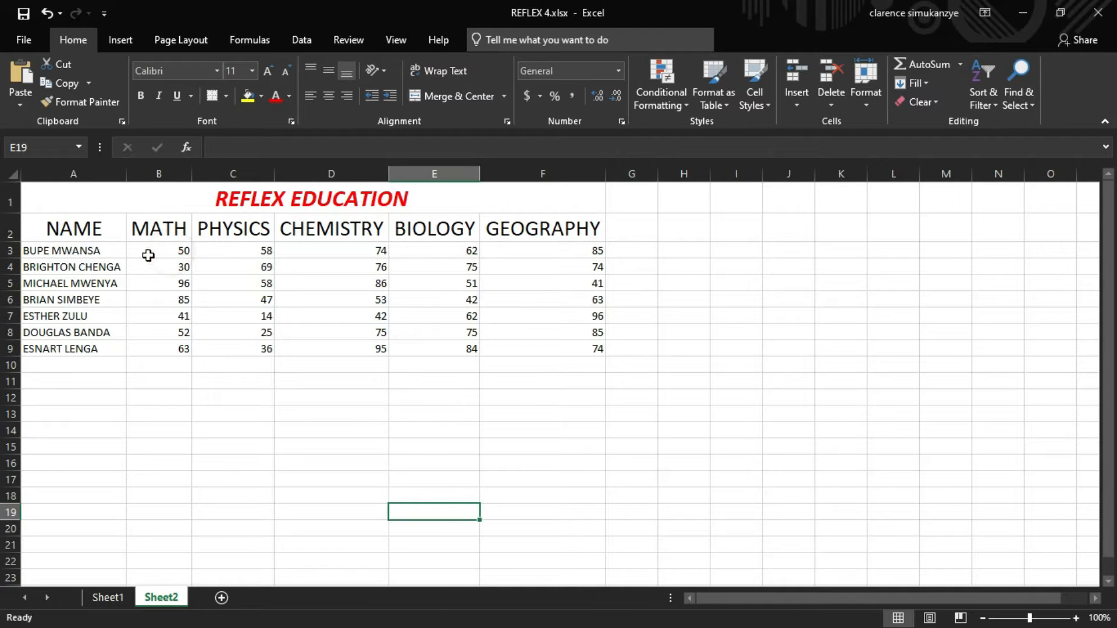
pyautogui.moveTo(157, 253); pyautogui.dragTo(550, 357)
pyautogui.click(340, 390)
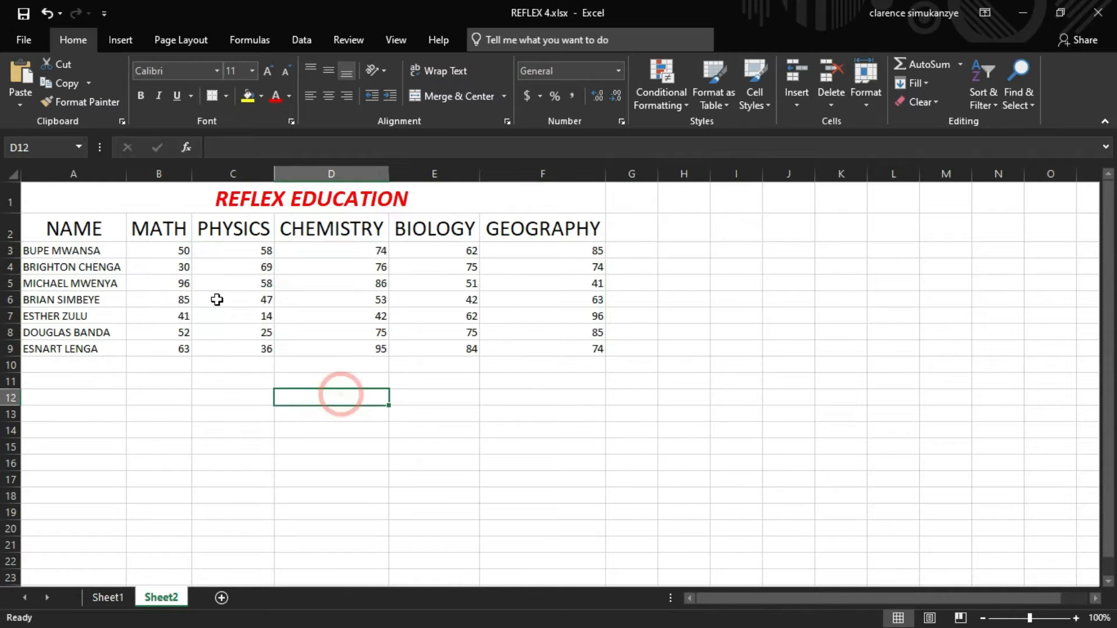
pyautogui.click(180, 247)
pyautogui.moveTo(180, 247); pyautogui.dragTo(349, 318)
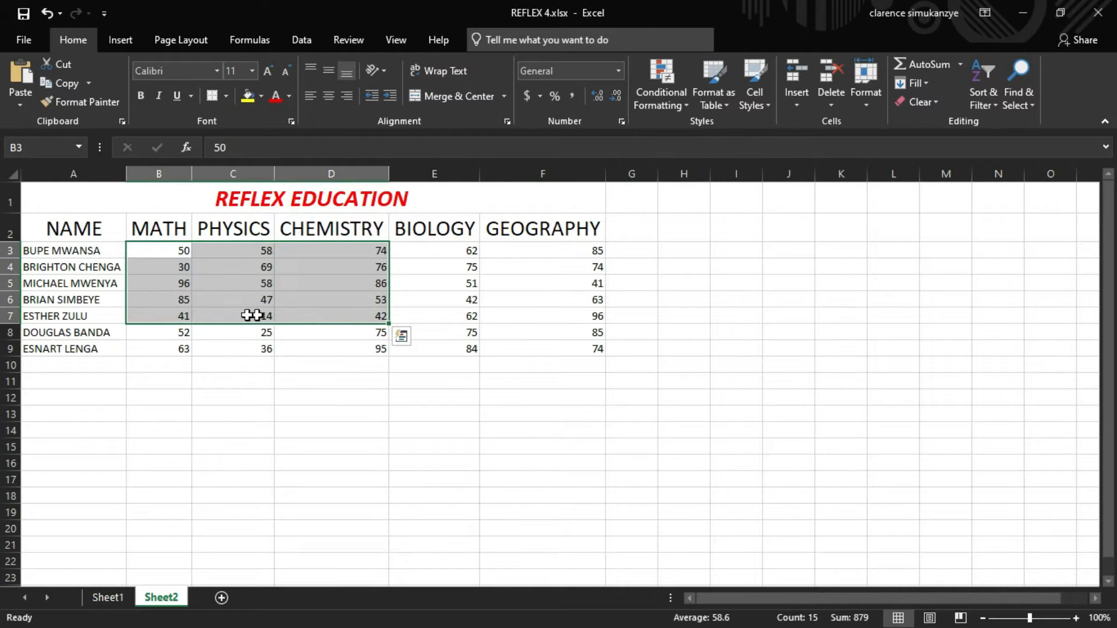
pyautogui.click(215, 378)
# - Insert a 2-D clustered column chart from the table range A2:F9
pyautogui.moveTo(88, 229); pyautogui.dragTo(570, 351)
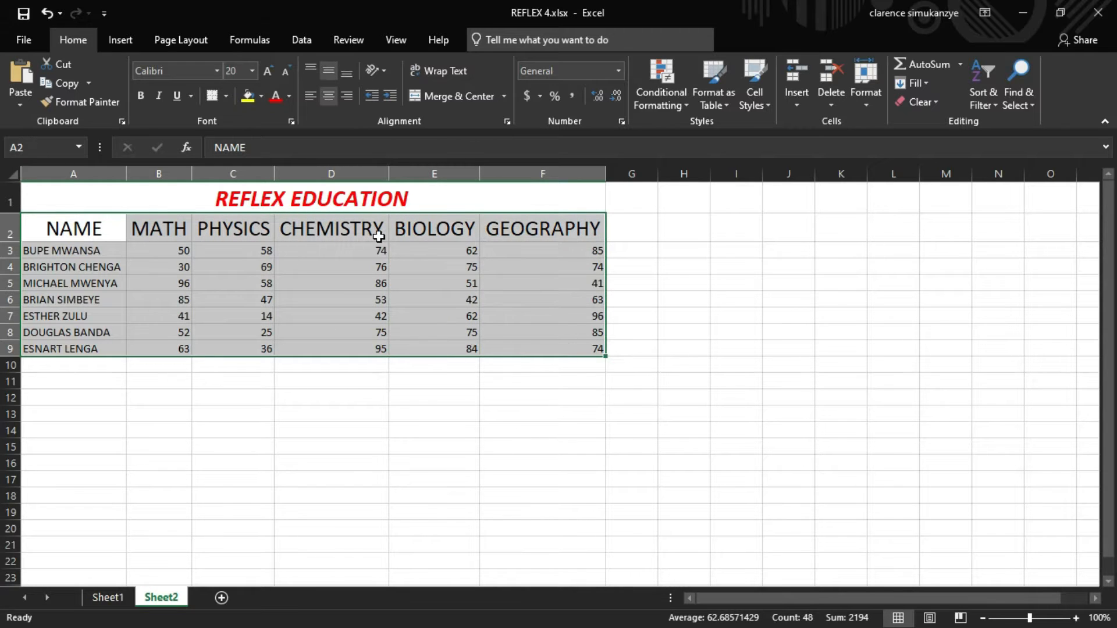
pyautogui.click(116, 40)
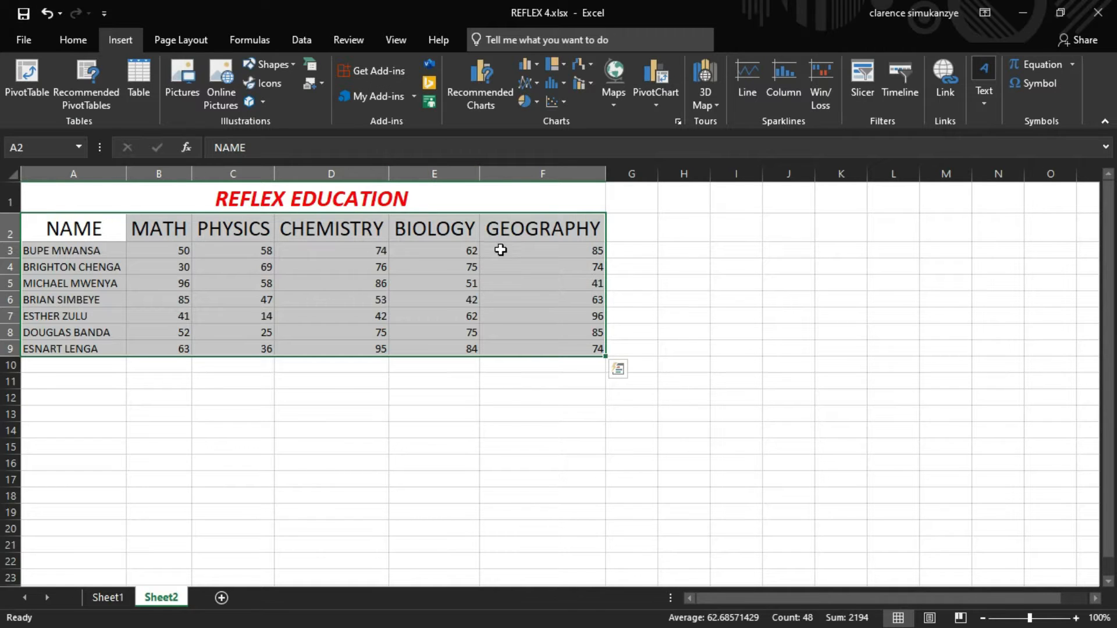
pyautogui.click(537, 65)
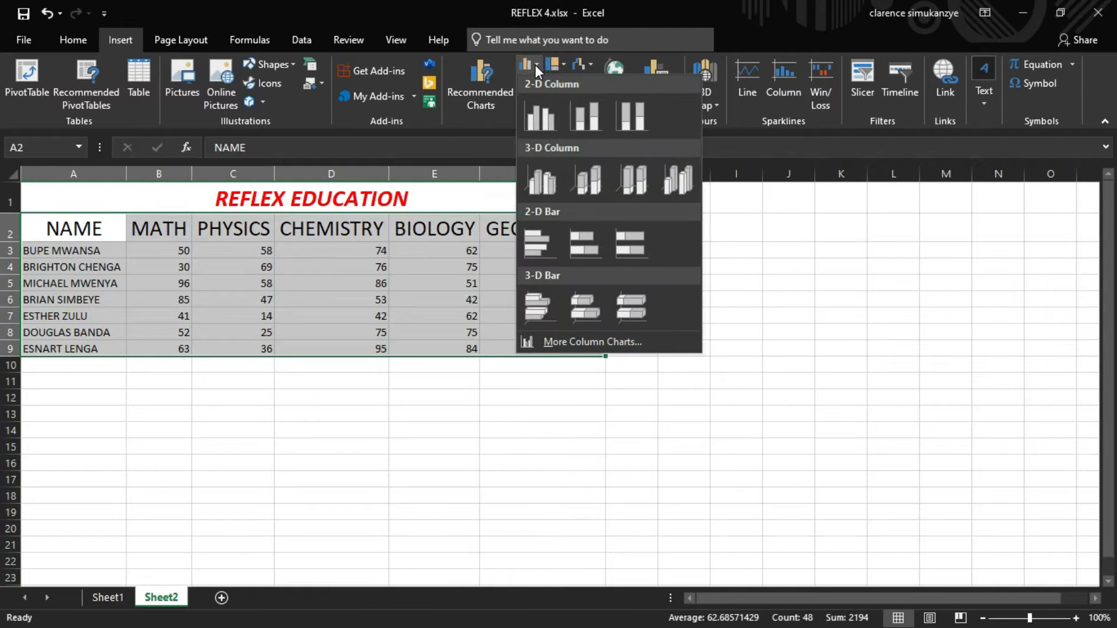
pyautogui.click(544, 118)
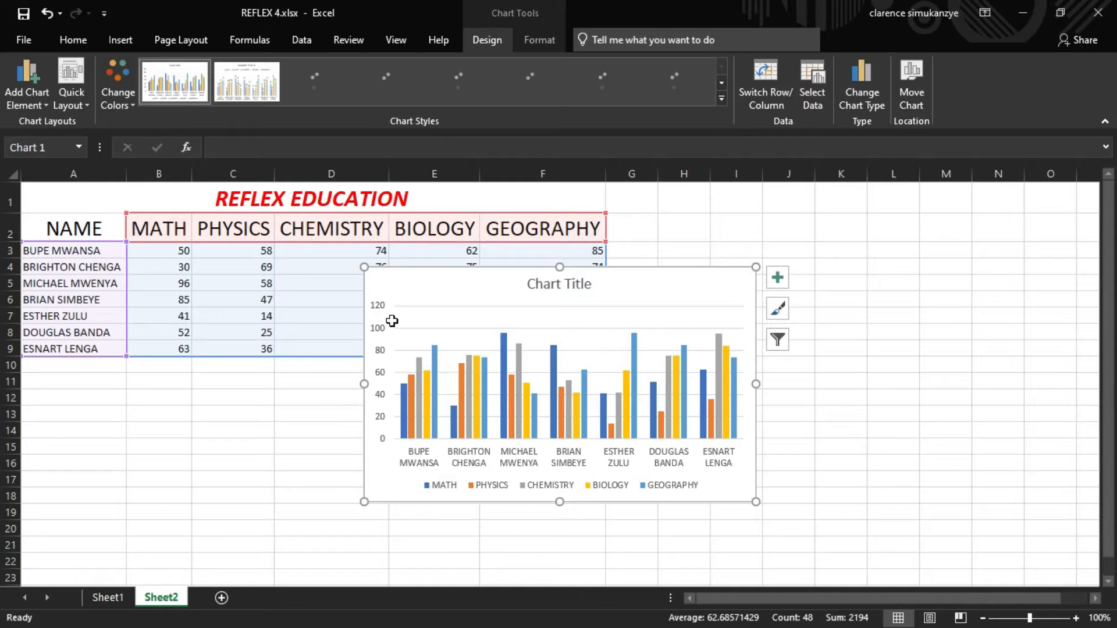
# - Move the chart below the data table
pyautogui.moveTo(526, 276); pyautogui.dragTo(429, 322)
pyautogui.scroll(-2, 724, 249)
pyautogui.moveTo(590, 200); pyautogui.dragTo(465, 277)
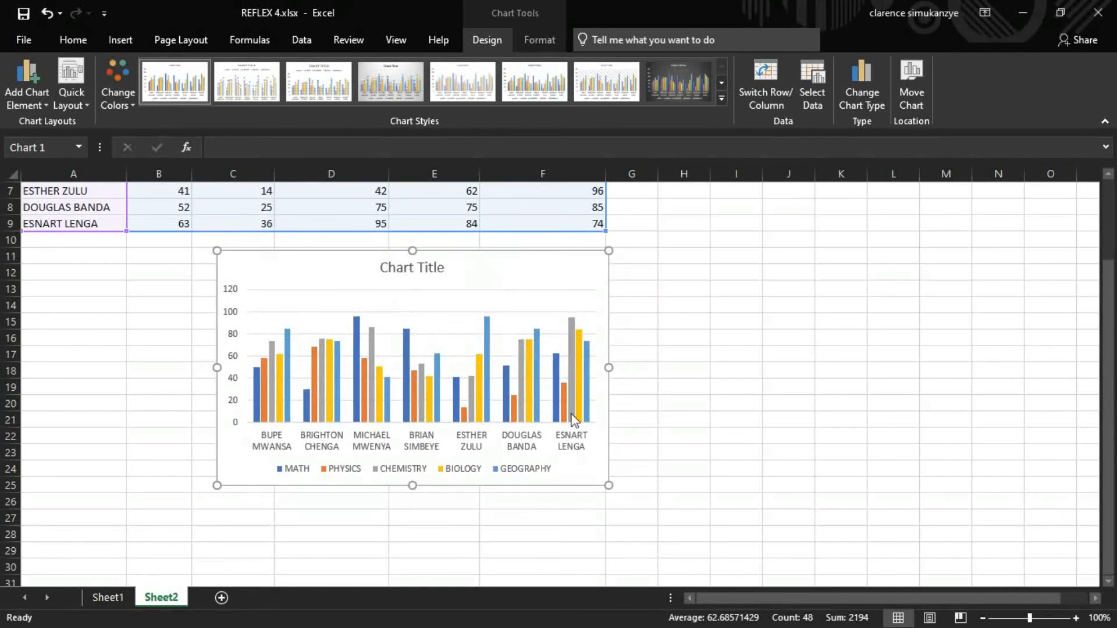
# - Enlarge the chart to span about columns B to N and rows 11 to 30
pyautogui.moveTo(605, 482); pyautogui.dragTo(733, 574)
pyautogui.moveTo(733, 412); pyautogui.dragTo(1058, 416)
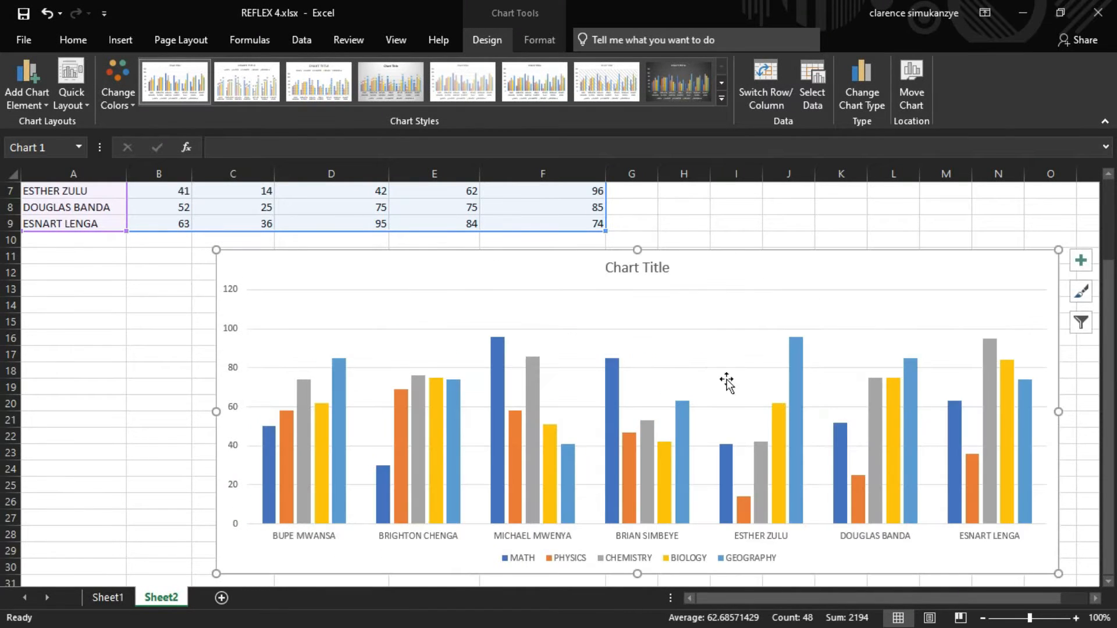
pyautogui.moveTo(704, 267); pyautogui.dragTo(649, 270)
# - Rename the chart title to RESULTS
pyautogui.click(568, 271)
pyautogui.doubleClick(568, 273)
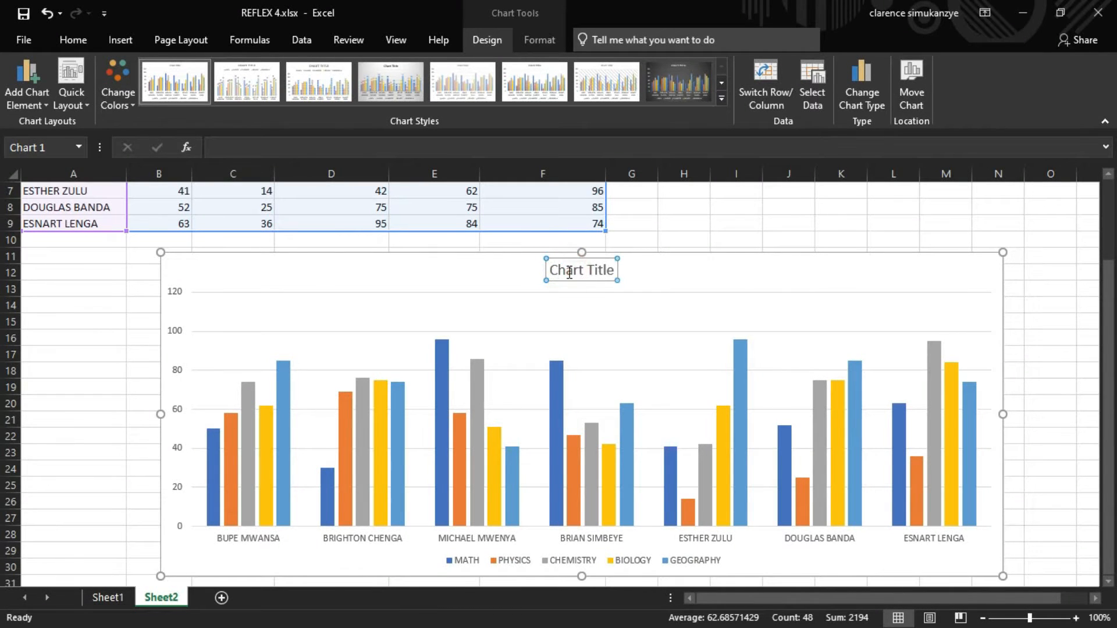
pyautogui.click(569, 277)
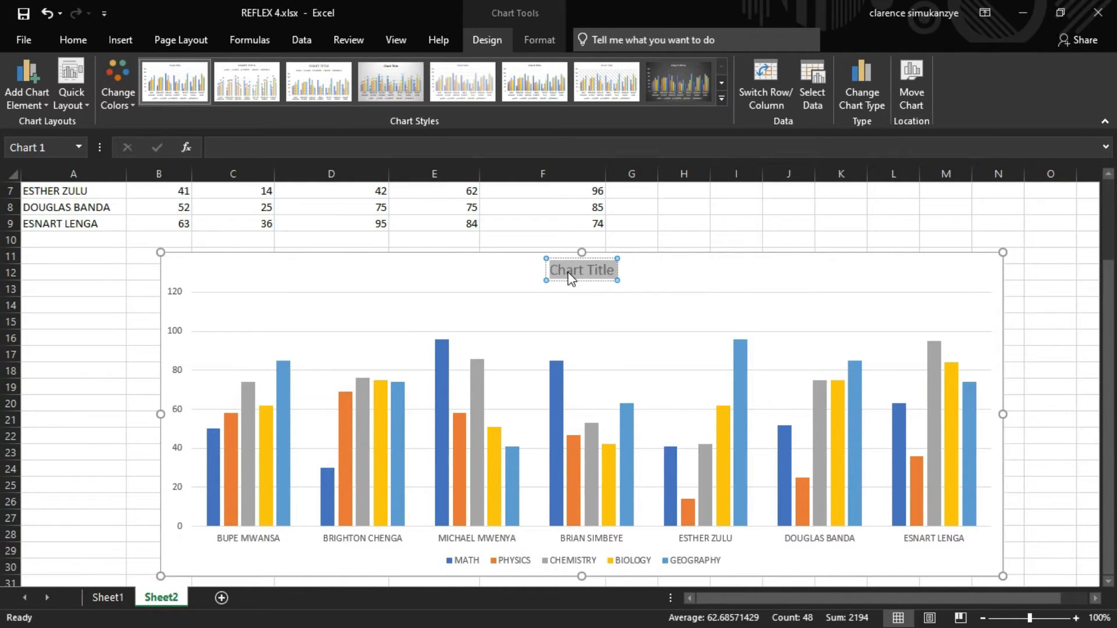
pyautogui.write('R')
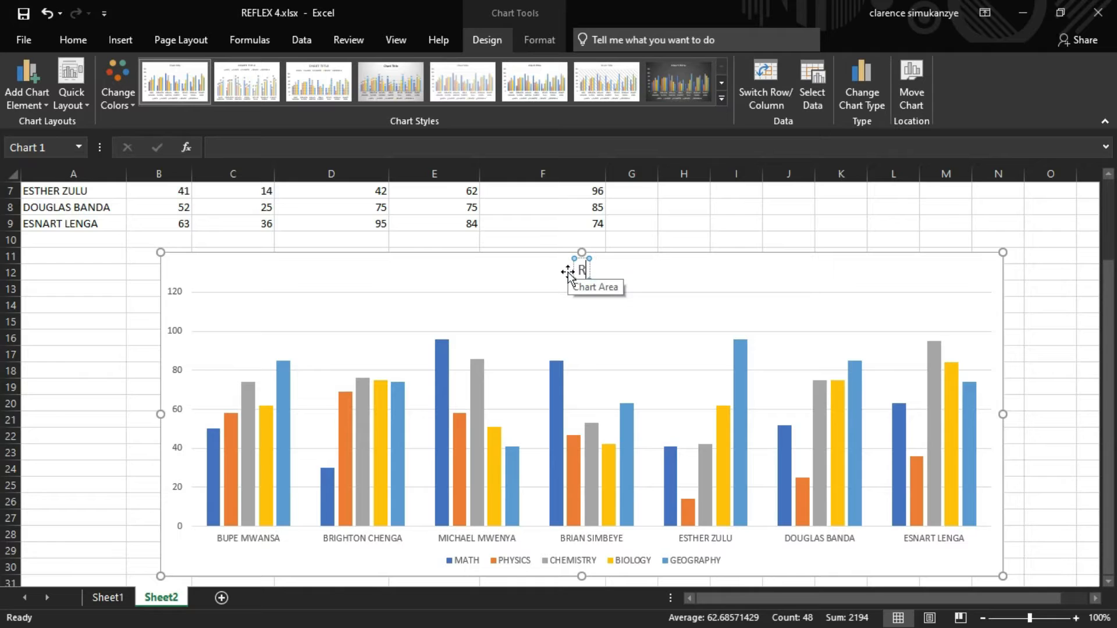
pyautogui.write('ESULTS')
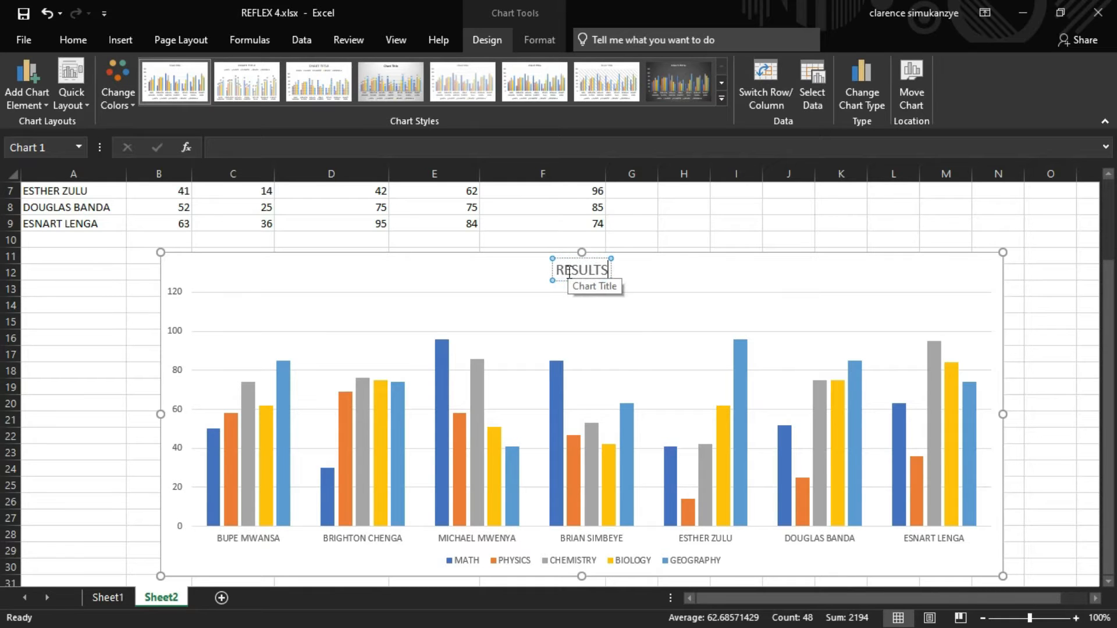
pyautogui.click(766, 209)
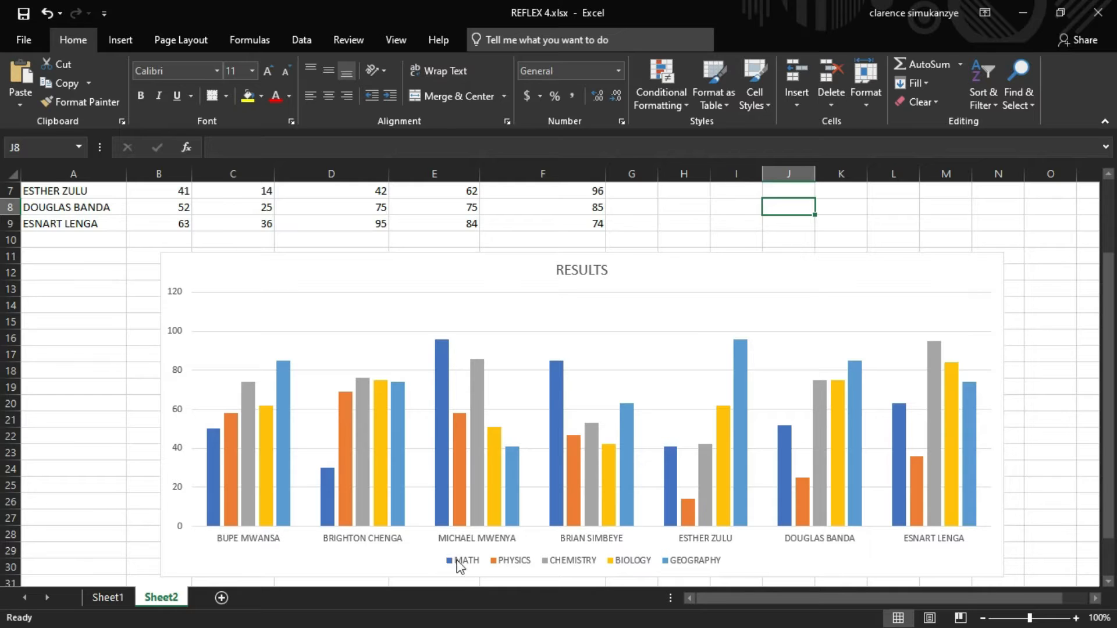
# - Add data labels to the chart, positioned at the center of each bar
pyautogui.moveTo(207, 457)
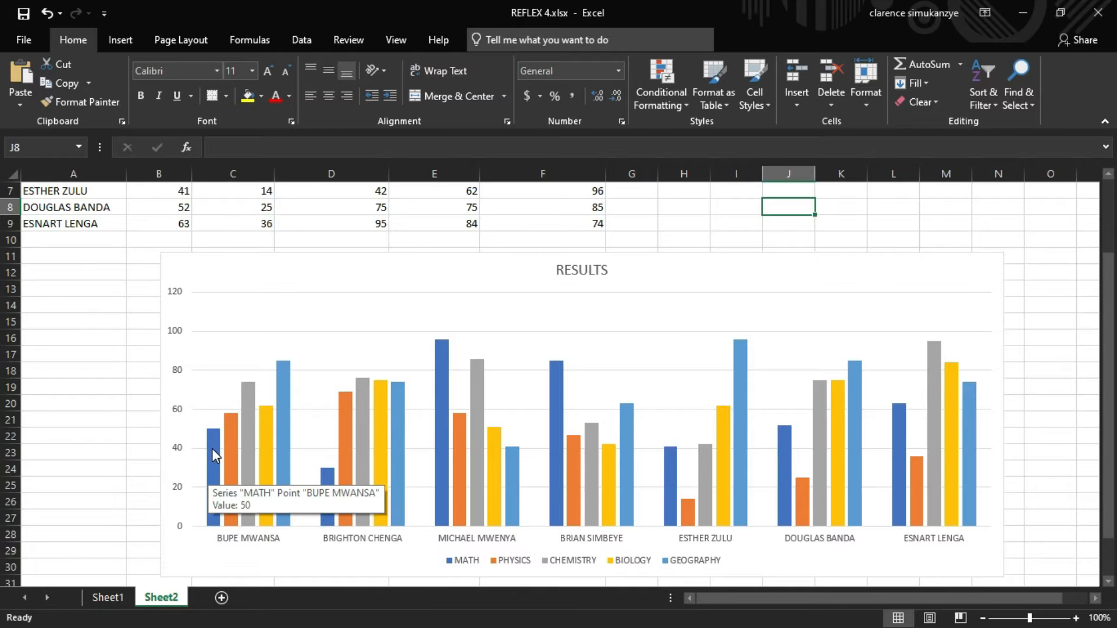
pyautogui.scroll(2, 212, 448)
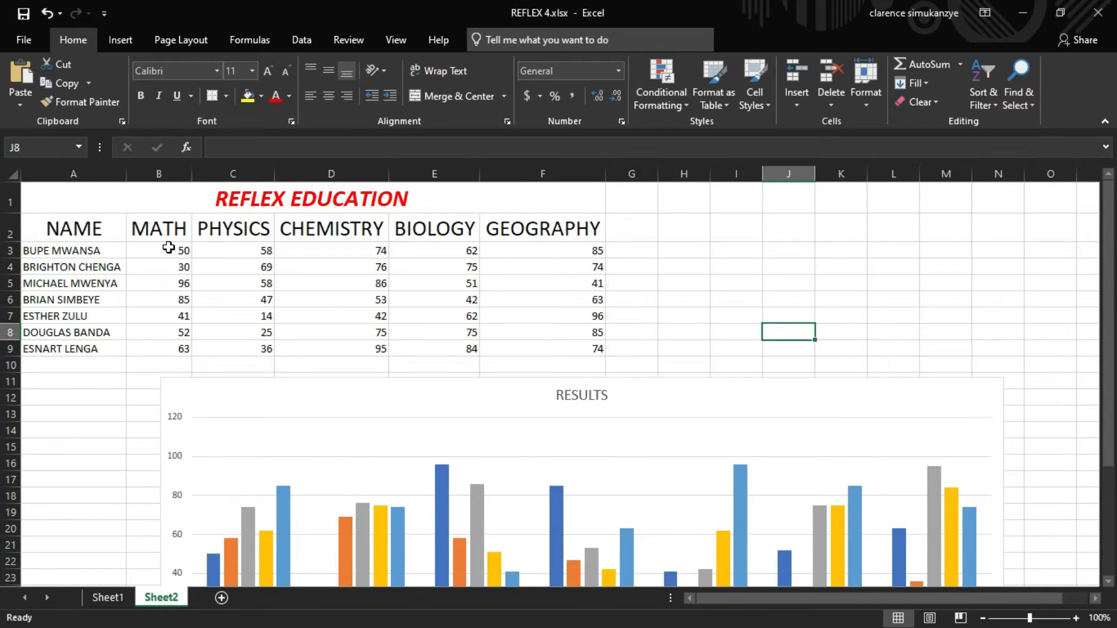
pyautogui.scroll(-3, 169, 247)
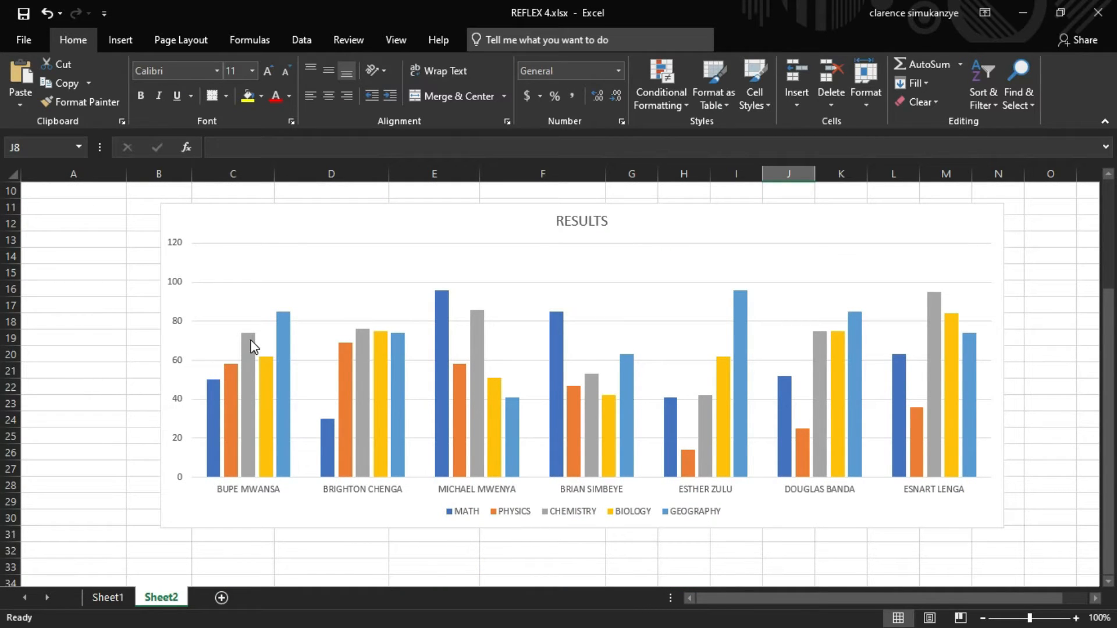
pyautogui.moveTo(245, 367)
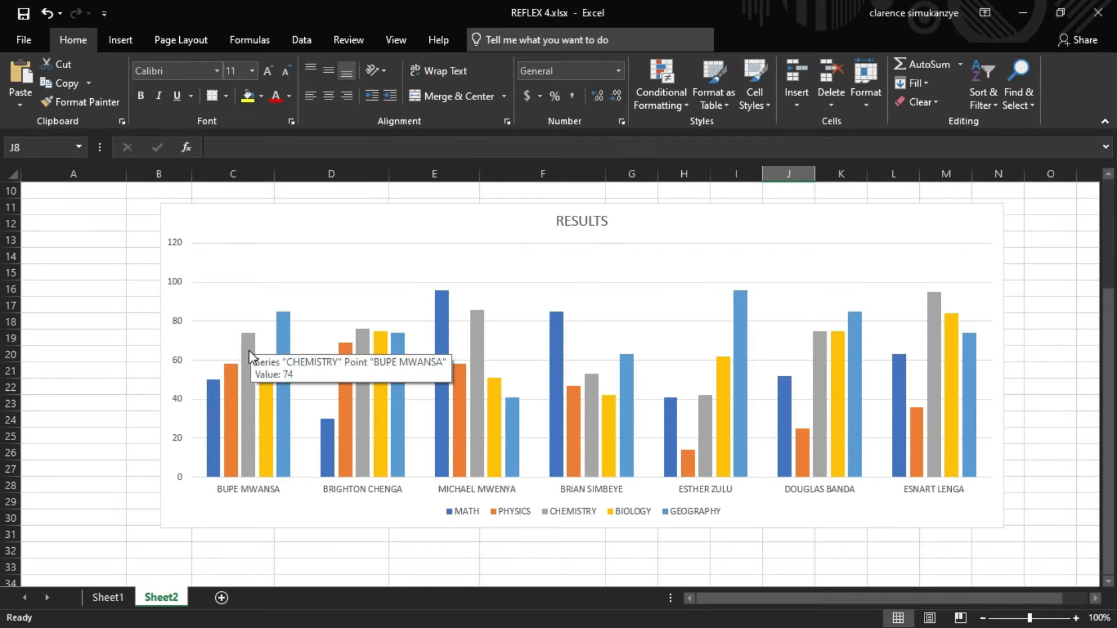
pyautogui.scroll(1, 250, 355)
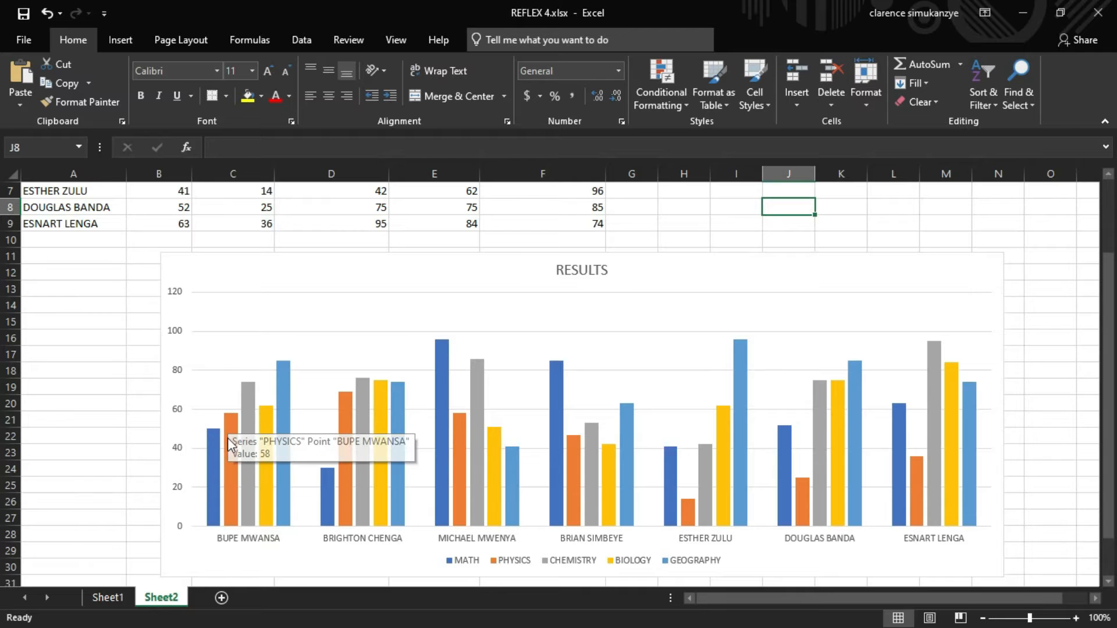
pyautogui.click(952, 279)
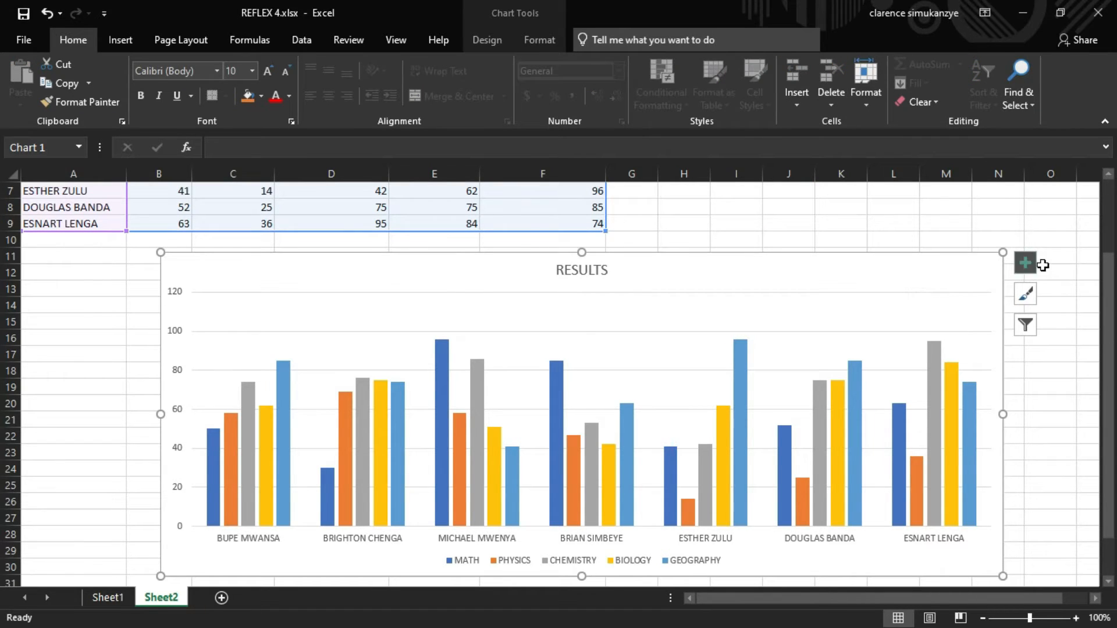
pyautogui.click(1034, 270)
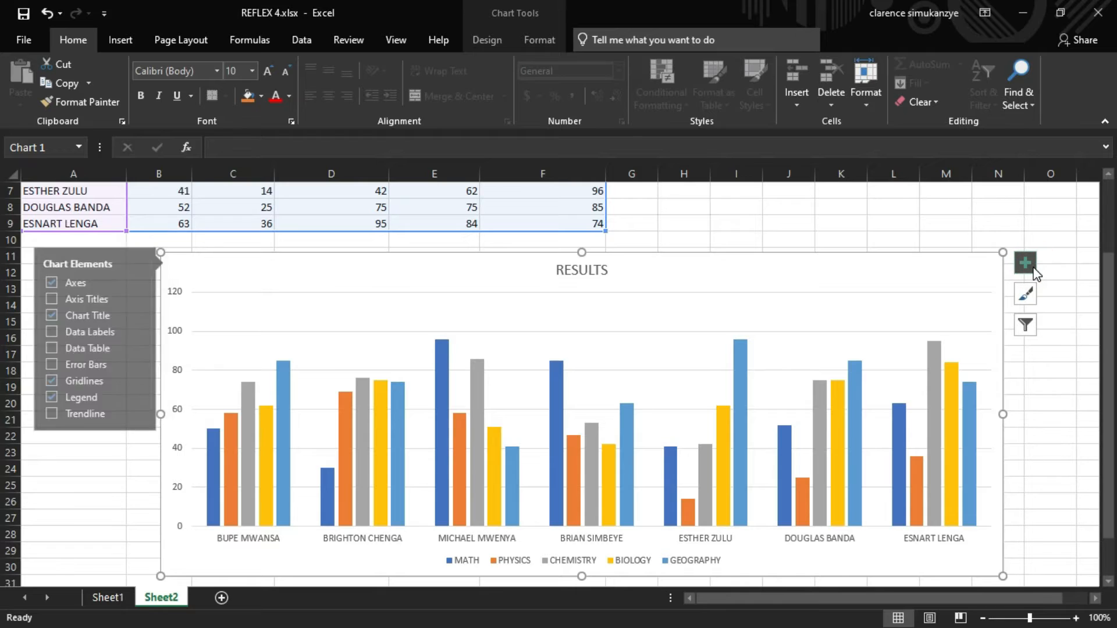
pyautogui.click(41, 333)
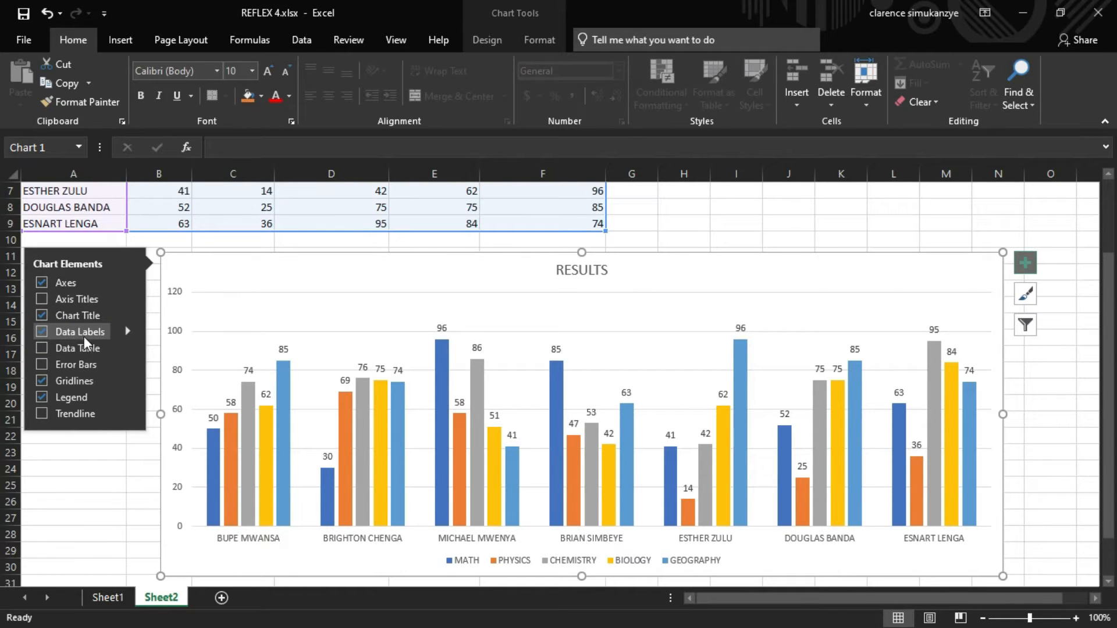
pyautogui.click(128, 330)
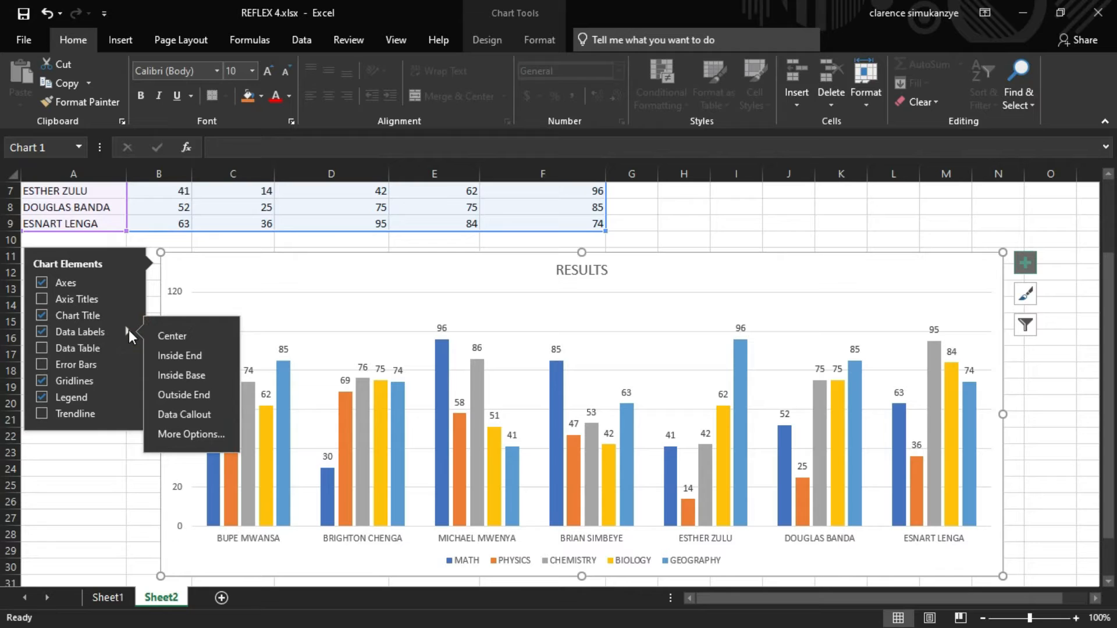
pyautogui.click(189, 335)
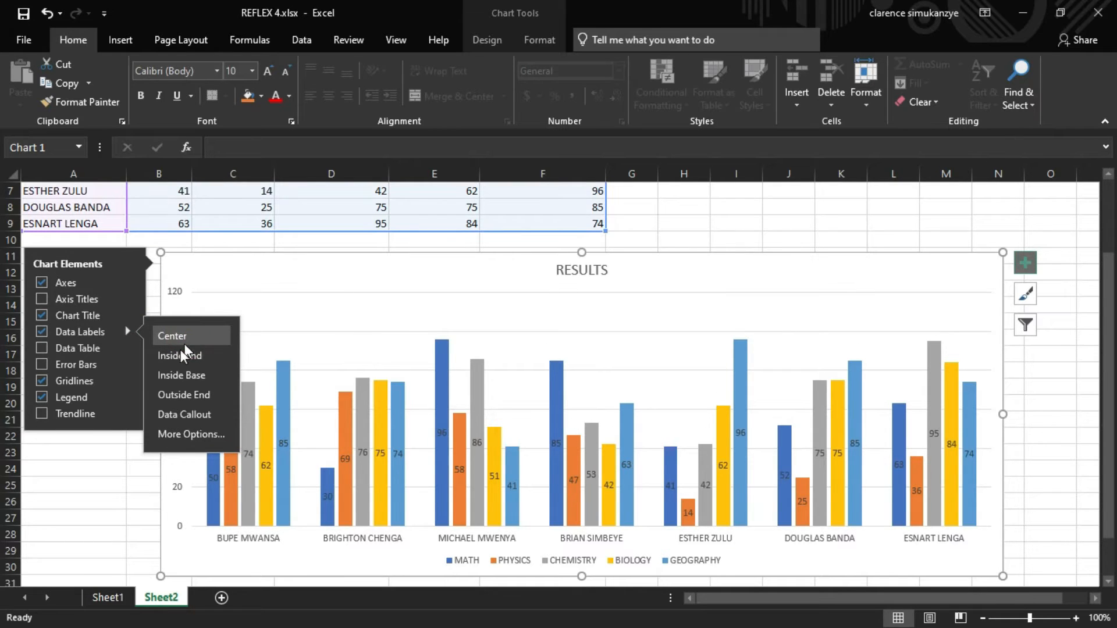
pyautogui.click(60, 507)
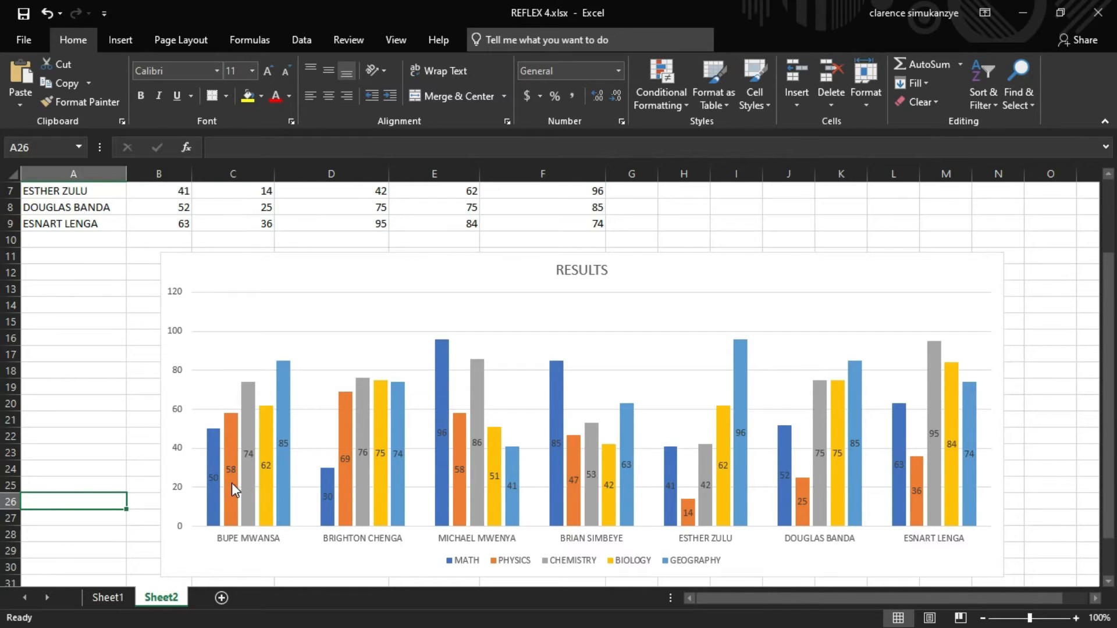
# - Add axis titles to the chart and set the horizontal axis title to NAMES
pyautogui.moveTo(251, 486)
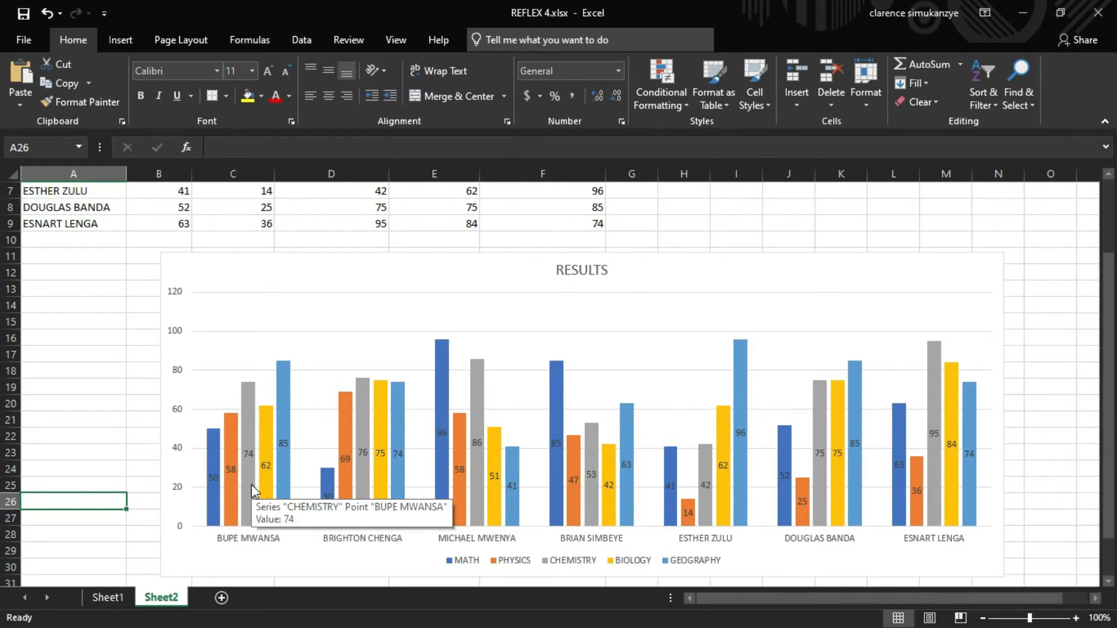
pyautogui.click(979, 289)
pyautogui.click(1025, 261)
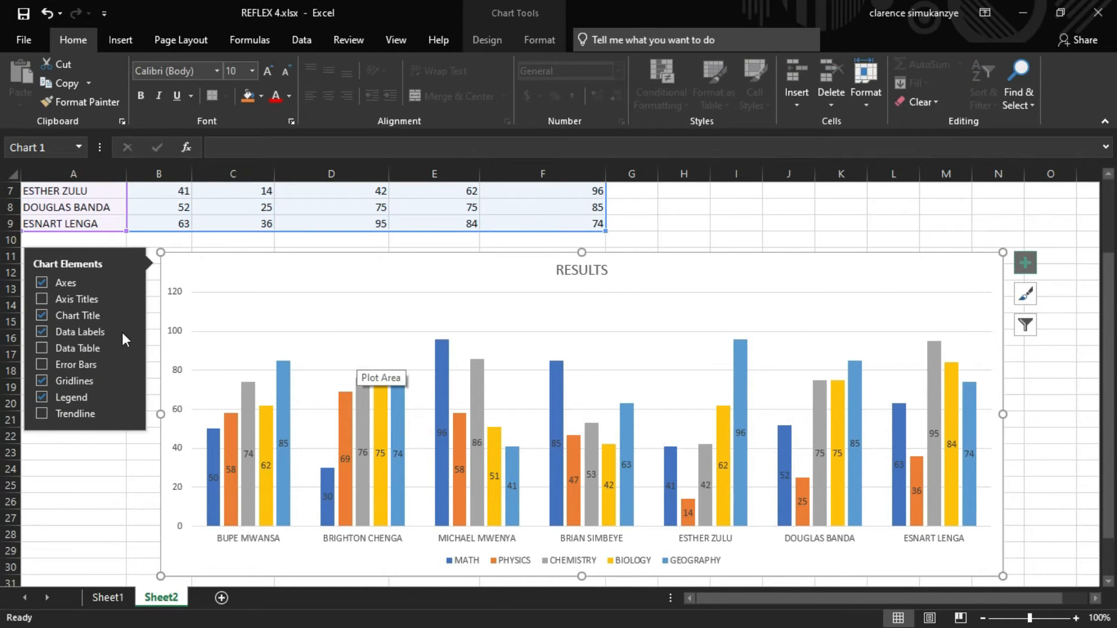
pyautogui.click(42, 299)
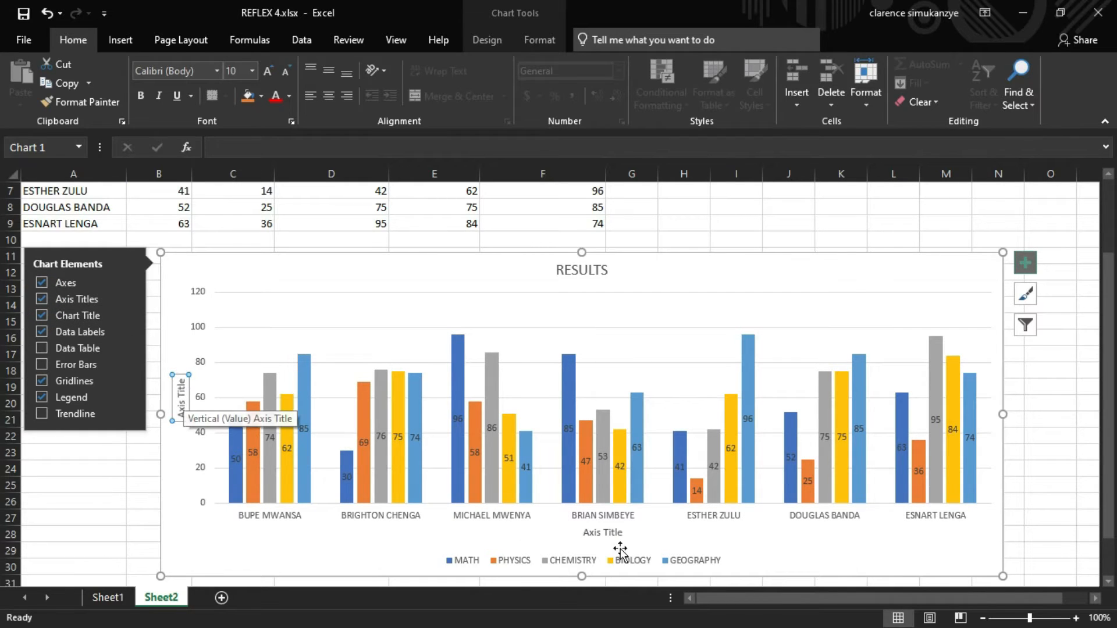
pyautogui.click(597, 534)
pyautogui.click(596, 534)
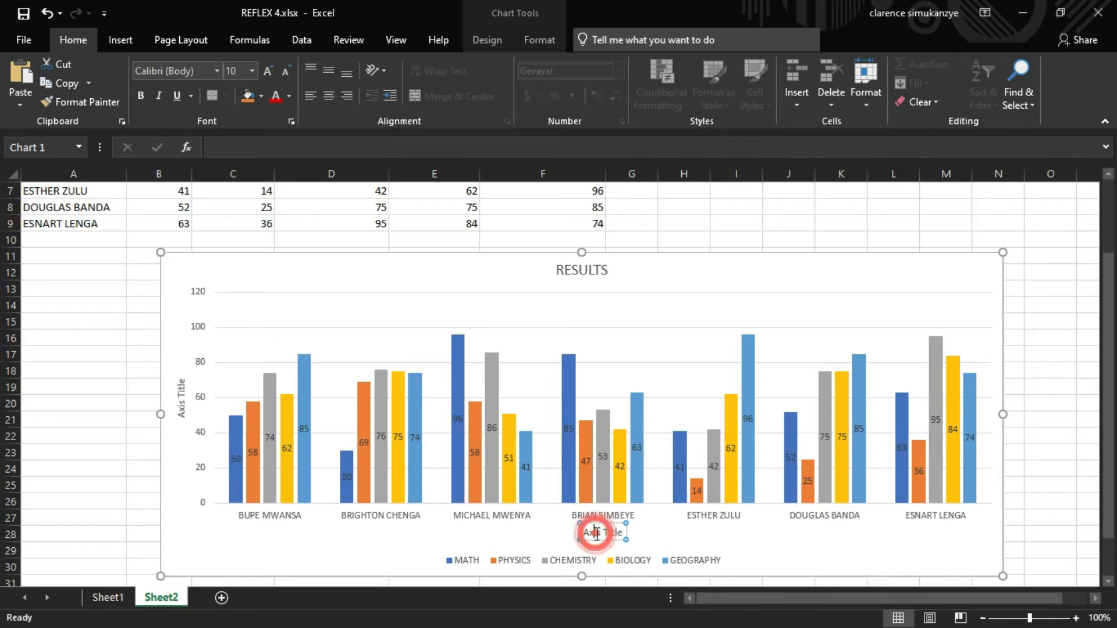
pyautogui.hotkey('ctrl', 'a')
pyautogui.write('NAMES')
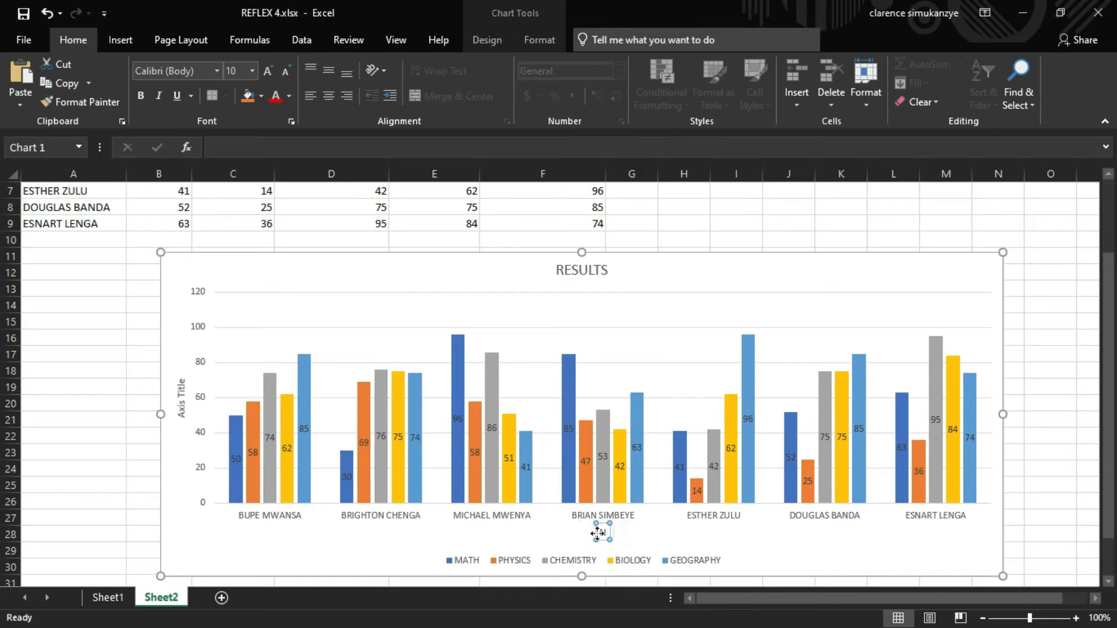
# - Set the vertical axis title to MARKS
pyautogui.click(182, 399)
pyautogui.click(183, 400)
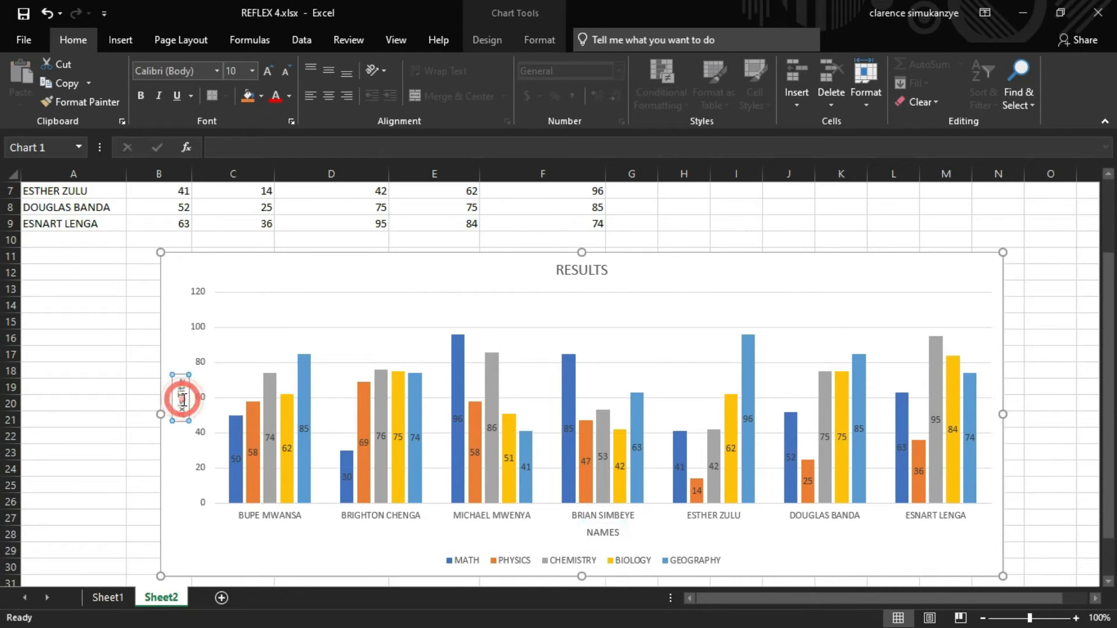
pyautogui.tripleClick(183, 400)
pyautogui.write('MARKS')
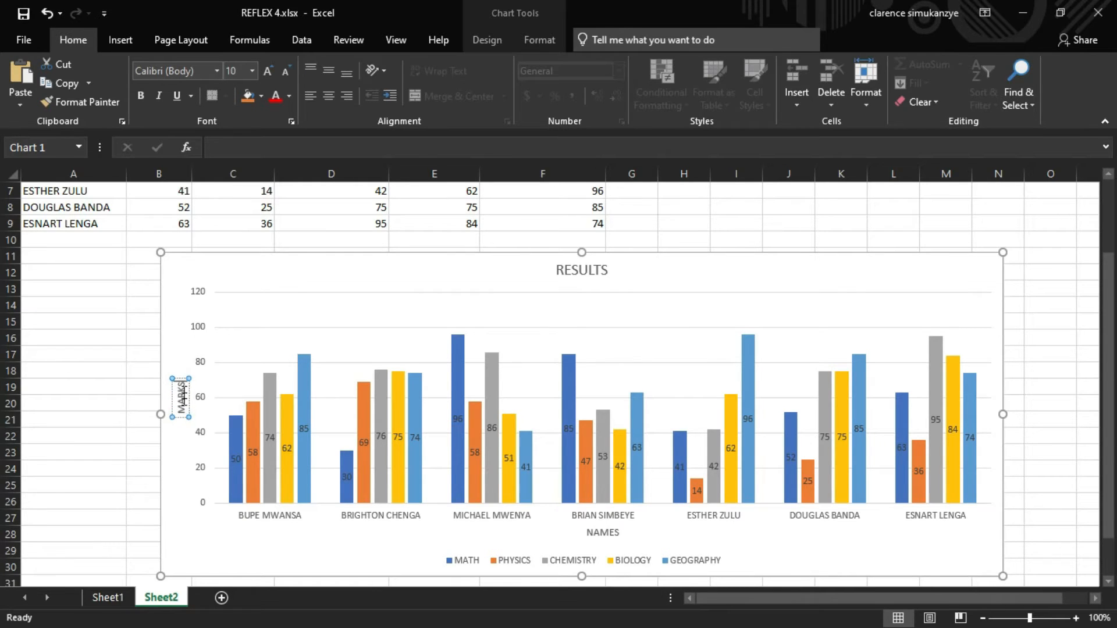
pyautogui.click(135, 328)
# - Add a data table to the column chart
pyautogui.click(372, 255)
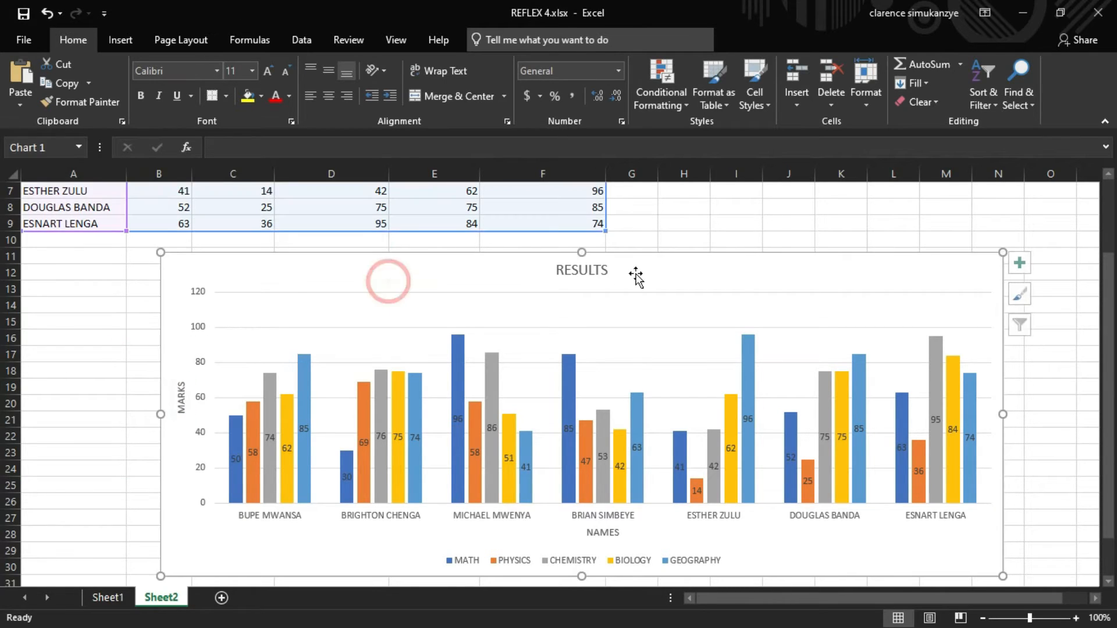
pyautogui.click(1025, 263)
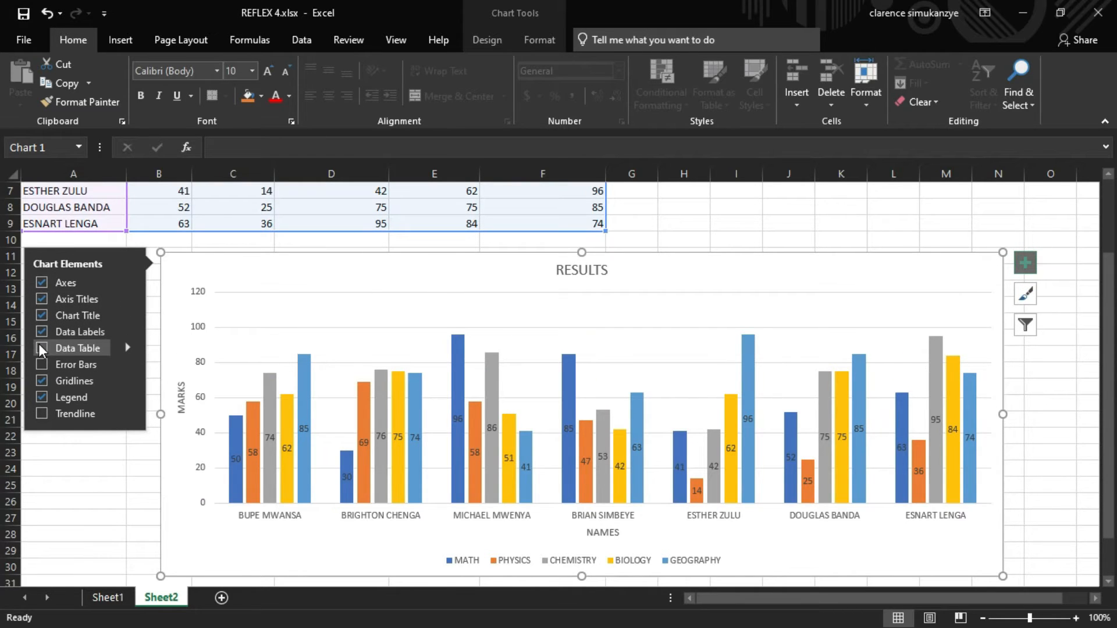
pyautogui.click(38, 344)
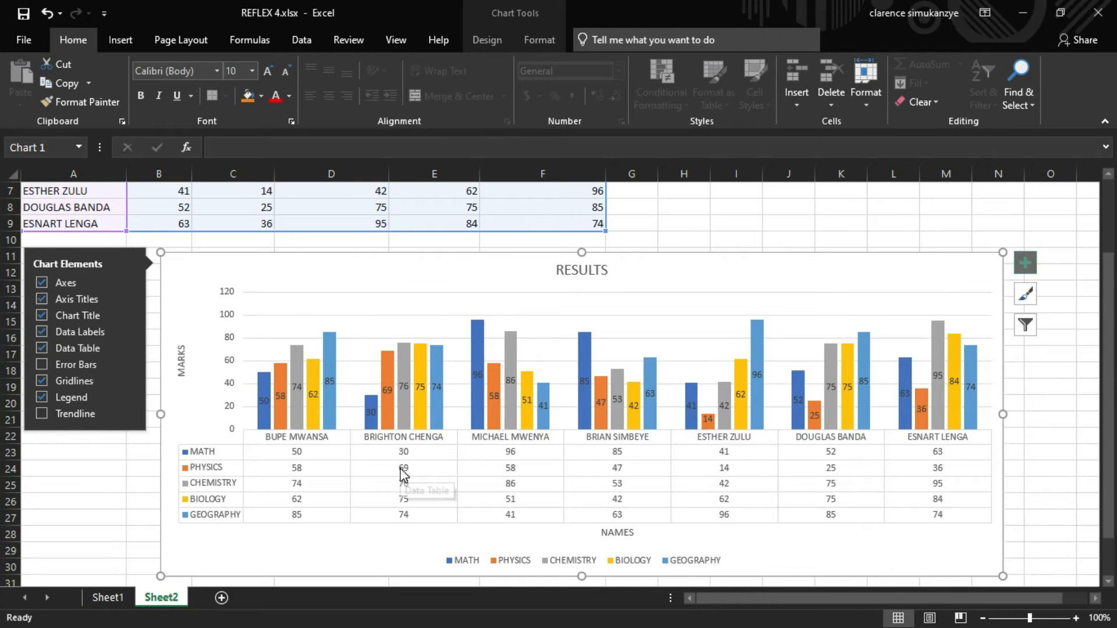
pyautogui.scroll(2, 461, 474)
pyautogui.scroll(-2, 463, 475)
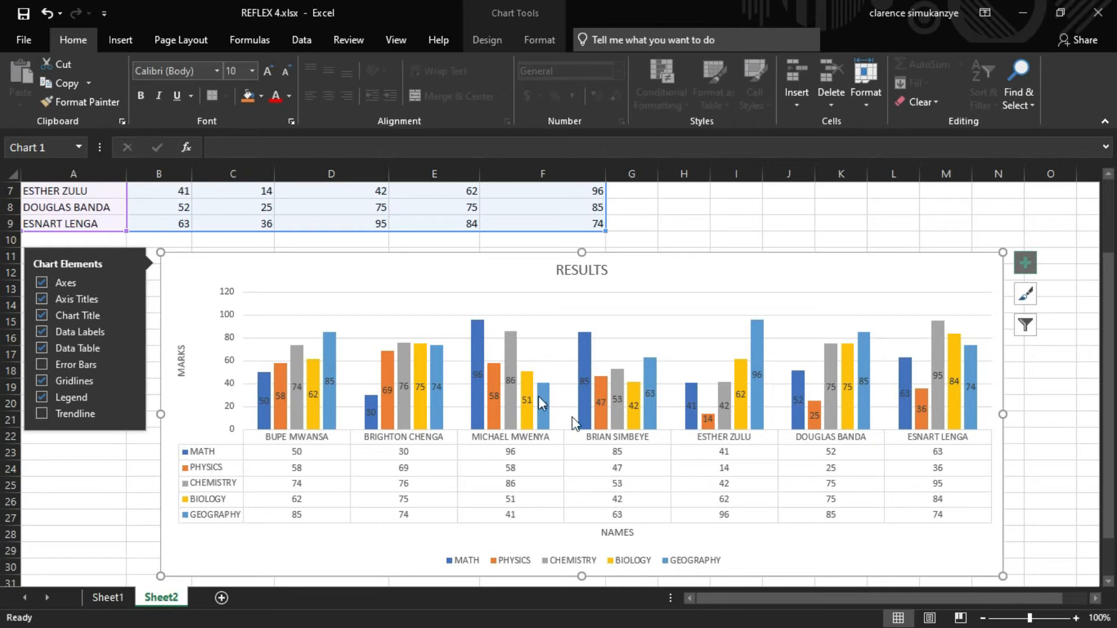
pyautogui.moveTo(550, 399)
pyautogui.scroll(1, 308, 414)
pyautogui.scroll(-1, 307, 413)
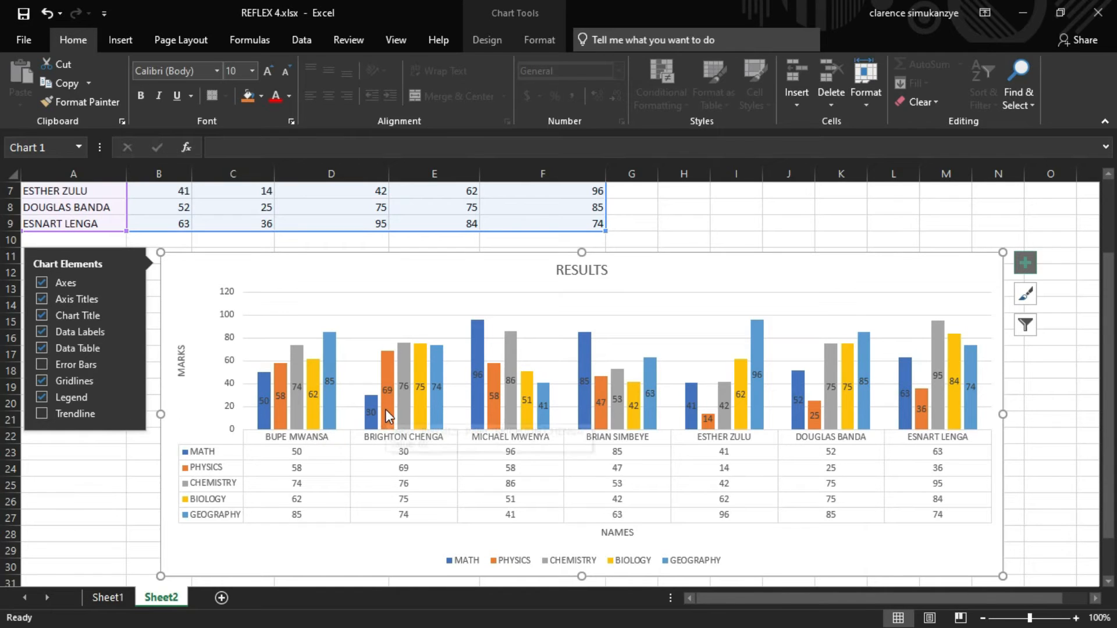
pyautogui.moveTo(385, 416)
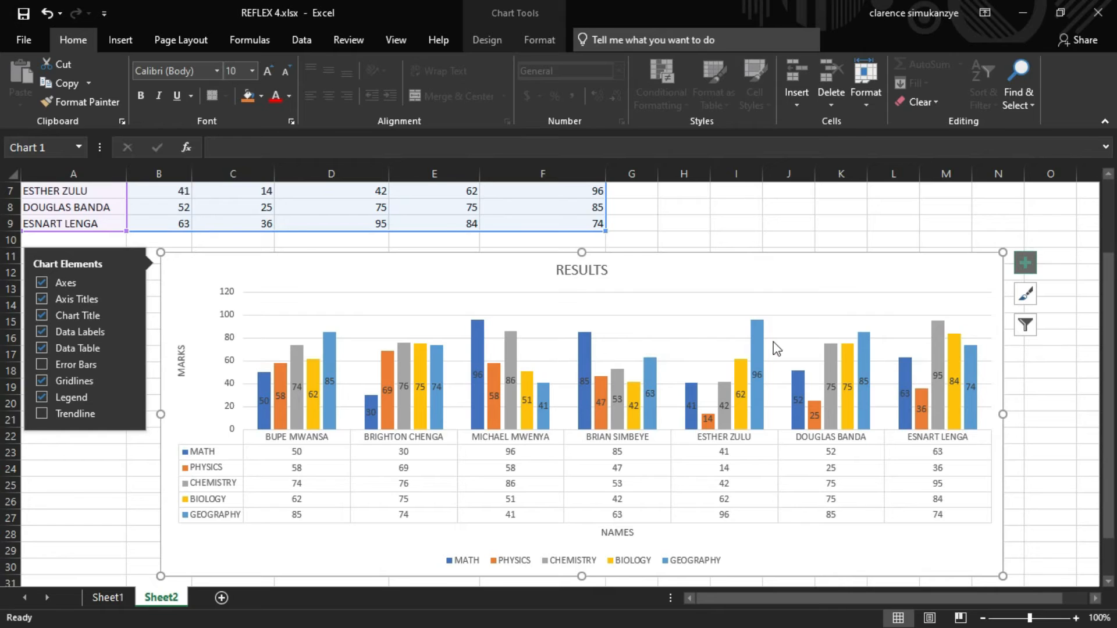
pyautogui.moveTo(754, 349)
pyautogui.click(938, 236)
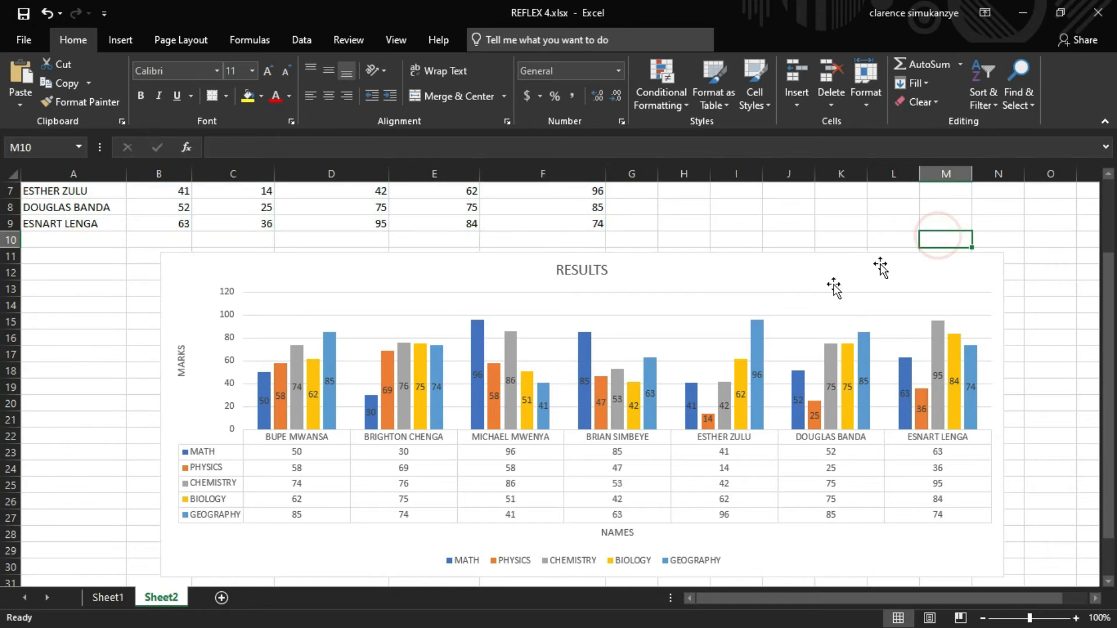
# - Try inserting a 2-D pie chart from the names and all subject scores, then delete it
pyautogui.scroll(2, 768, 329)
pyautogui.scroll(1, 768, 327)
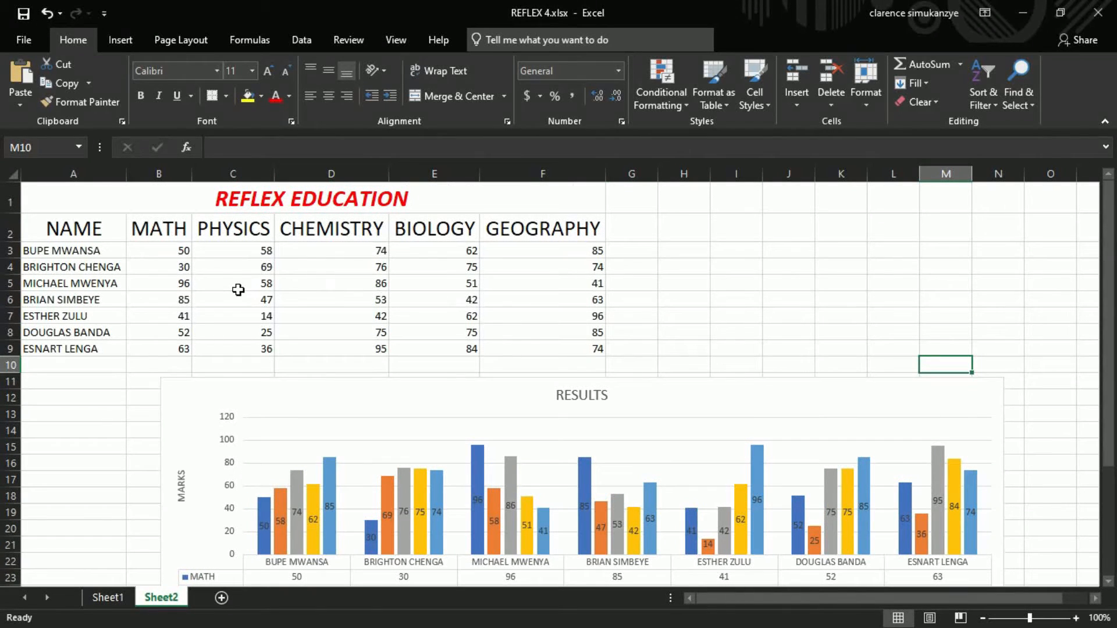
pyautogui.moveTo(151, 238); pyautogui.dragTo(525, 352)
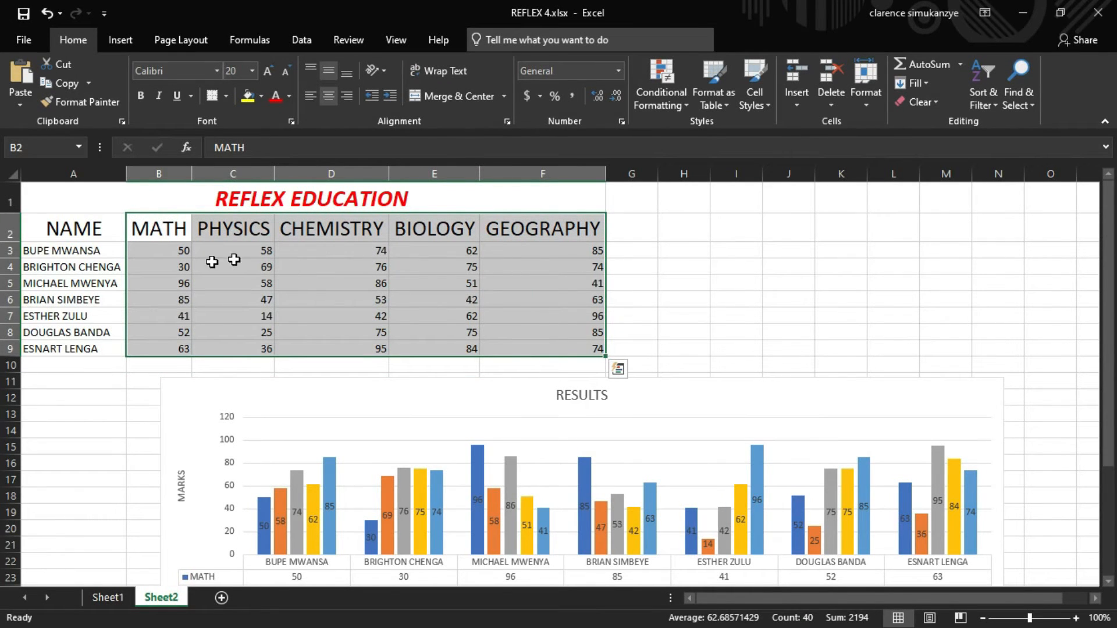
pyautogui.moveTo(76, 226); pyautogui.dragTo(564, 351)
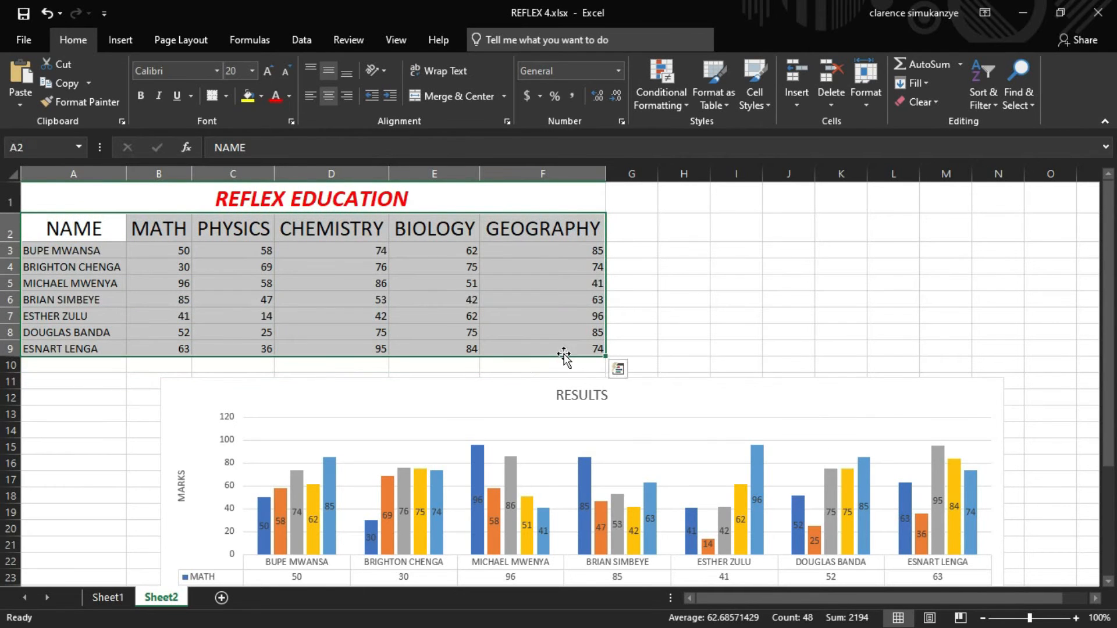
pyautogui.click(134, 47)
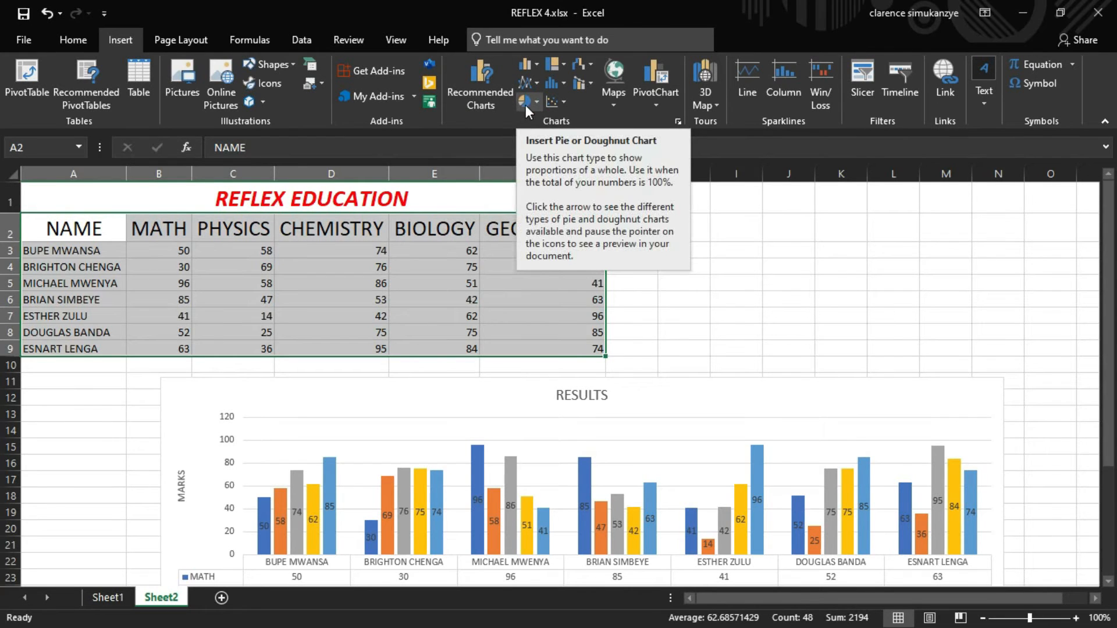
pyautogui.click(536, 103)
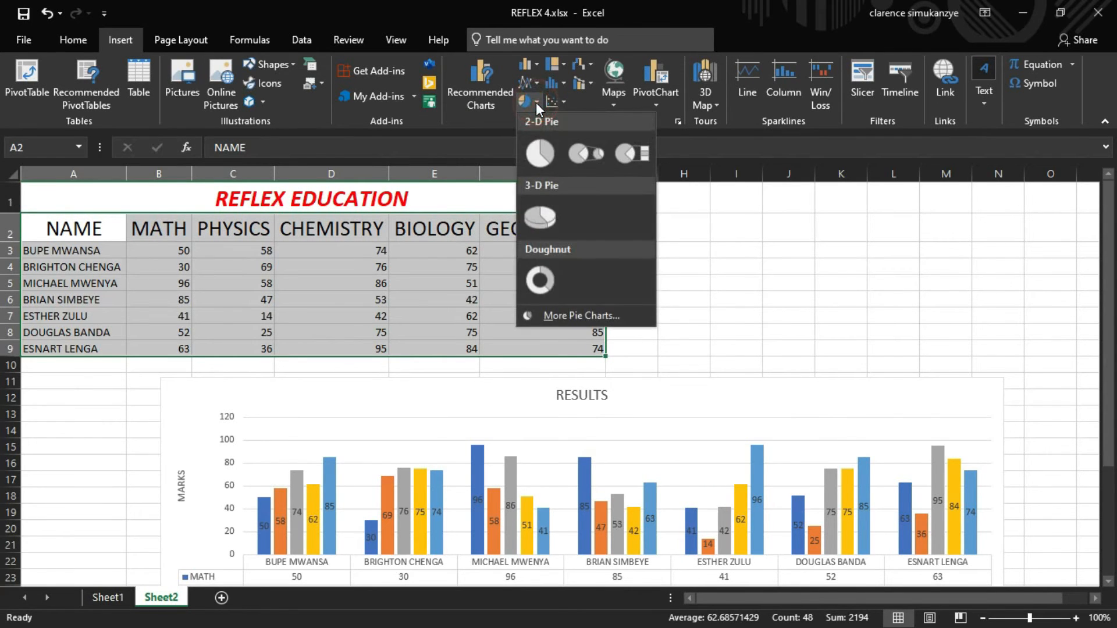
pyautogui.click(539, 146)
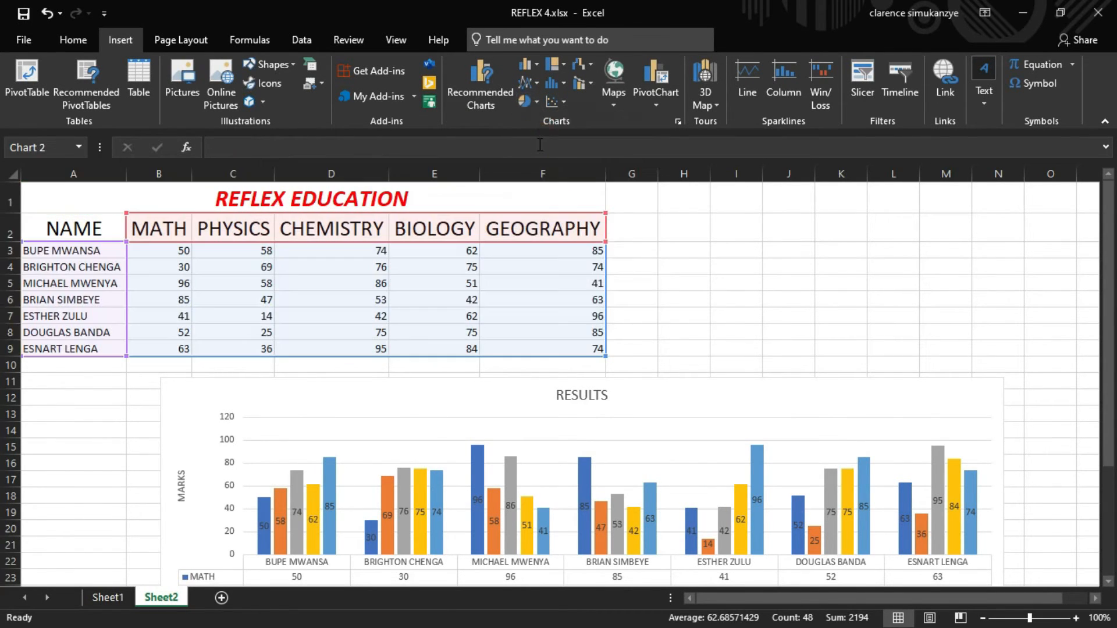
pyautogui.moveTo(673, 382); pyautogui.dragTo(967, 295)
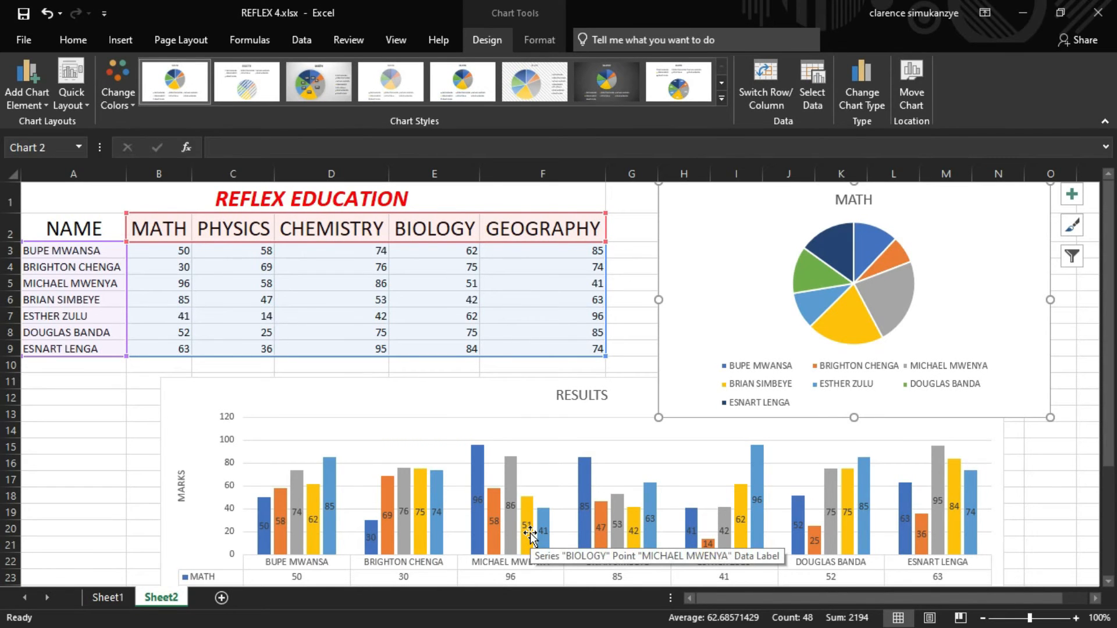
pyautogui.click(709, 282)
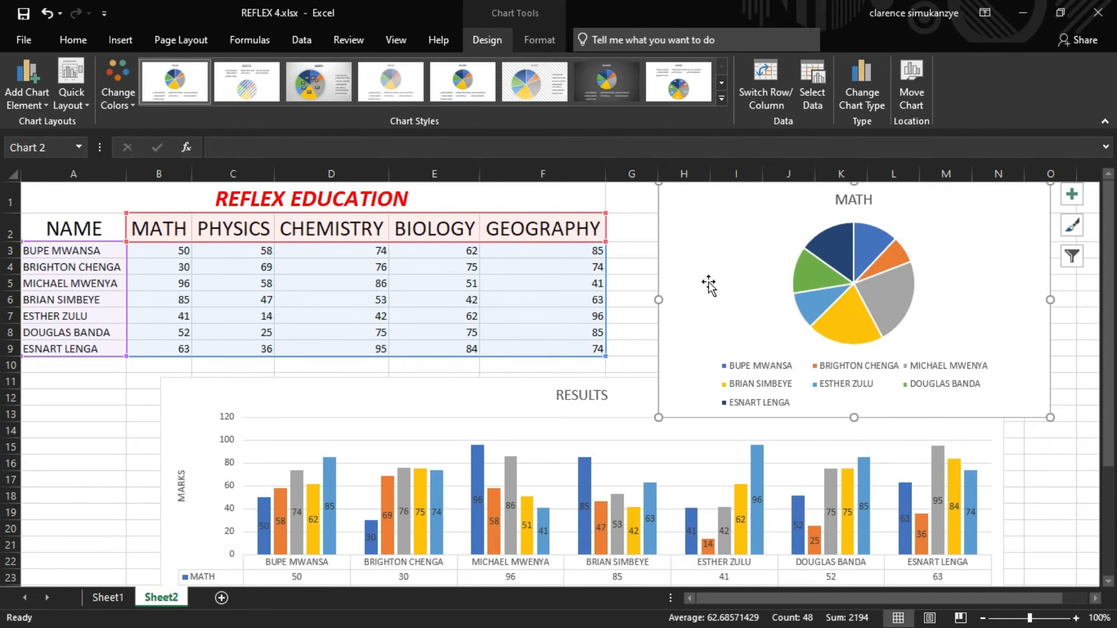
pyautogui.press('Delete')
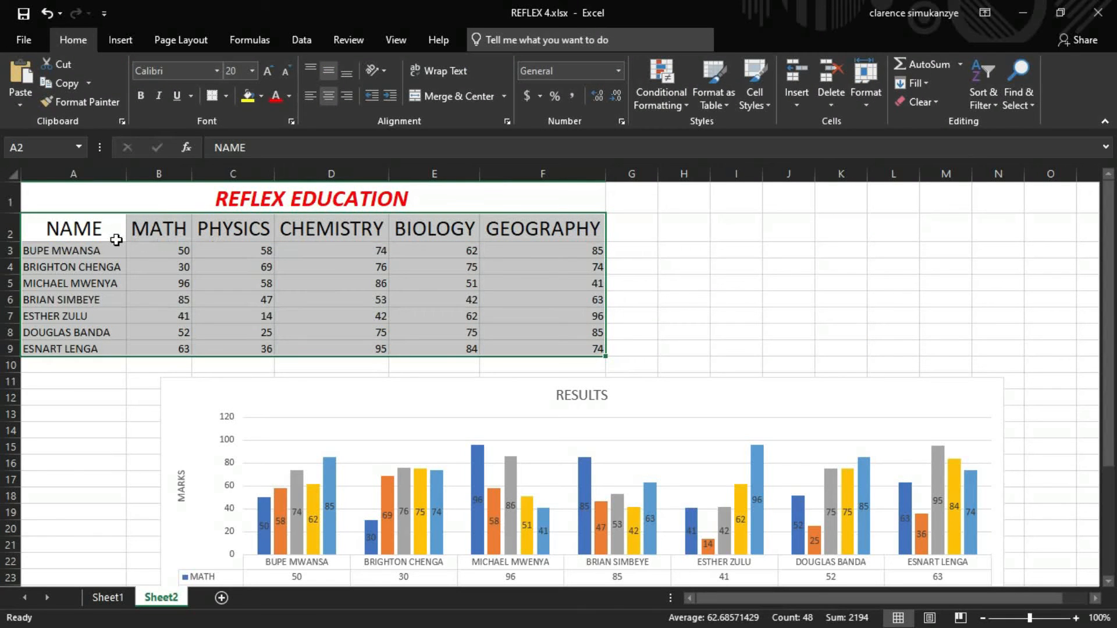
pyautogui.click(705, 399)
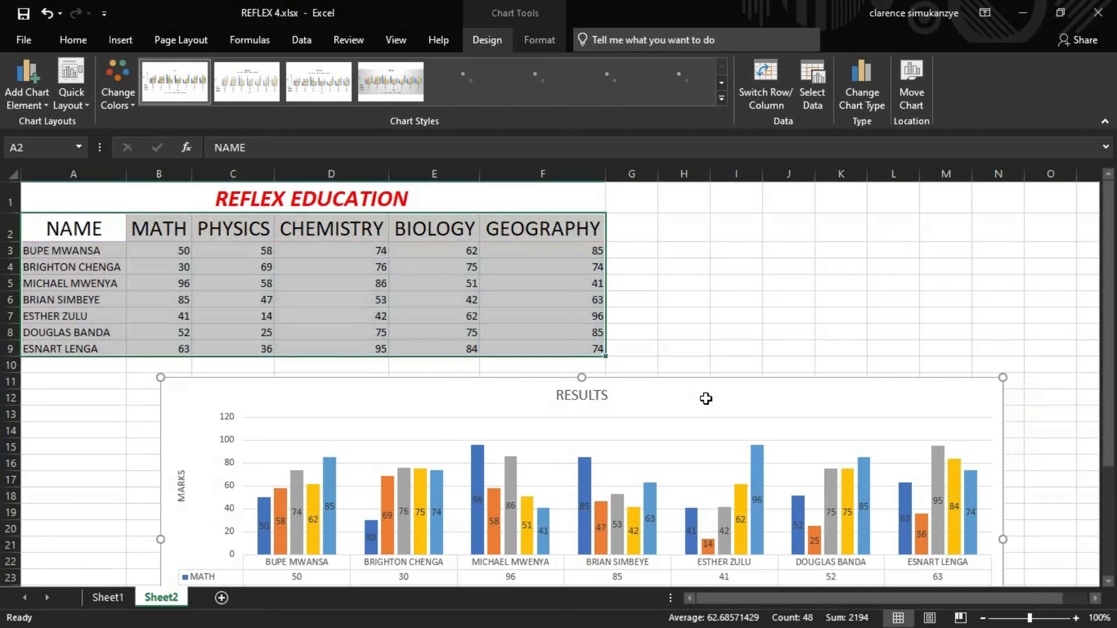
pyautogui.press('Delete')
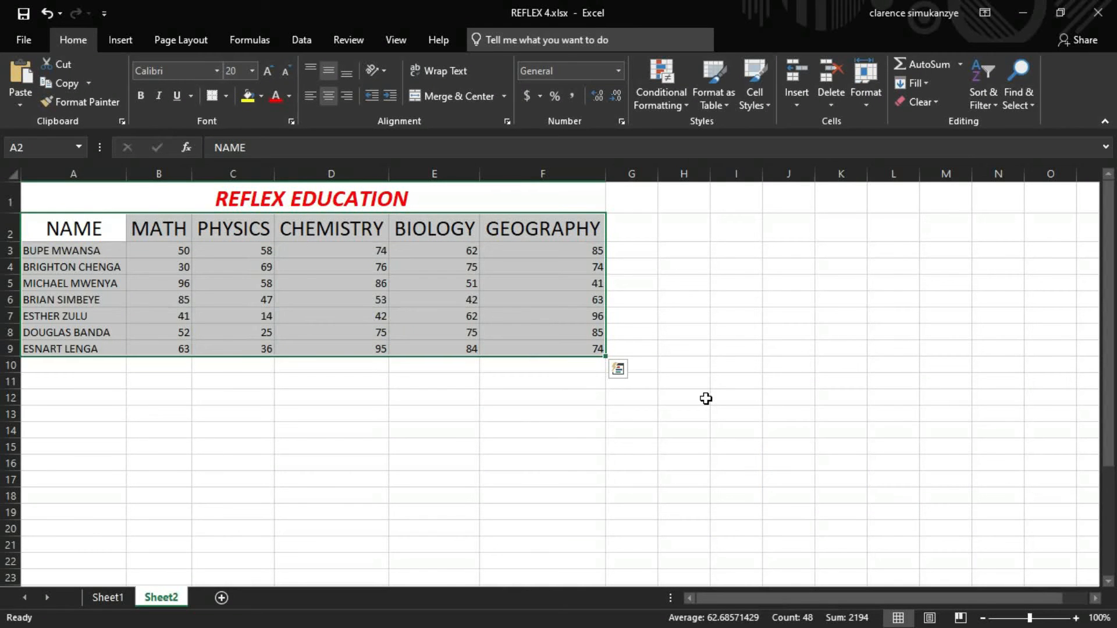
pyautogui.hotkey('ctrl', 'z')
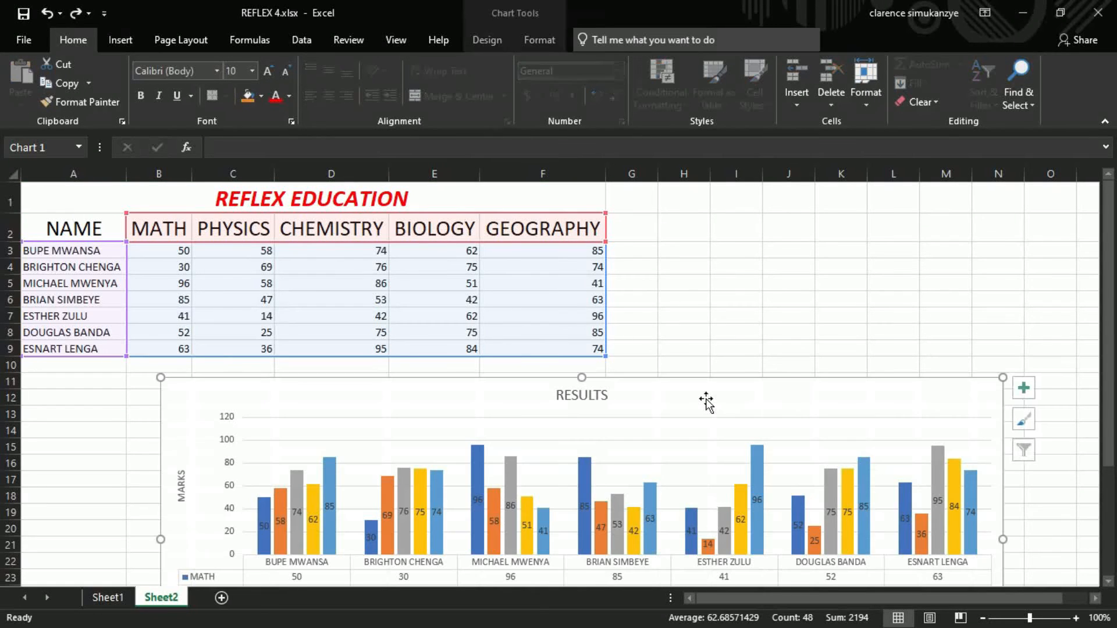
# - Insert a 2-D pie chart of the MATH scores by student name
pyautogui.click(88, 228)
pyautogui.moveTo(89, 229); pyautogui.dragTo(165, 353)
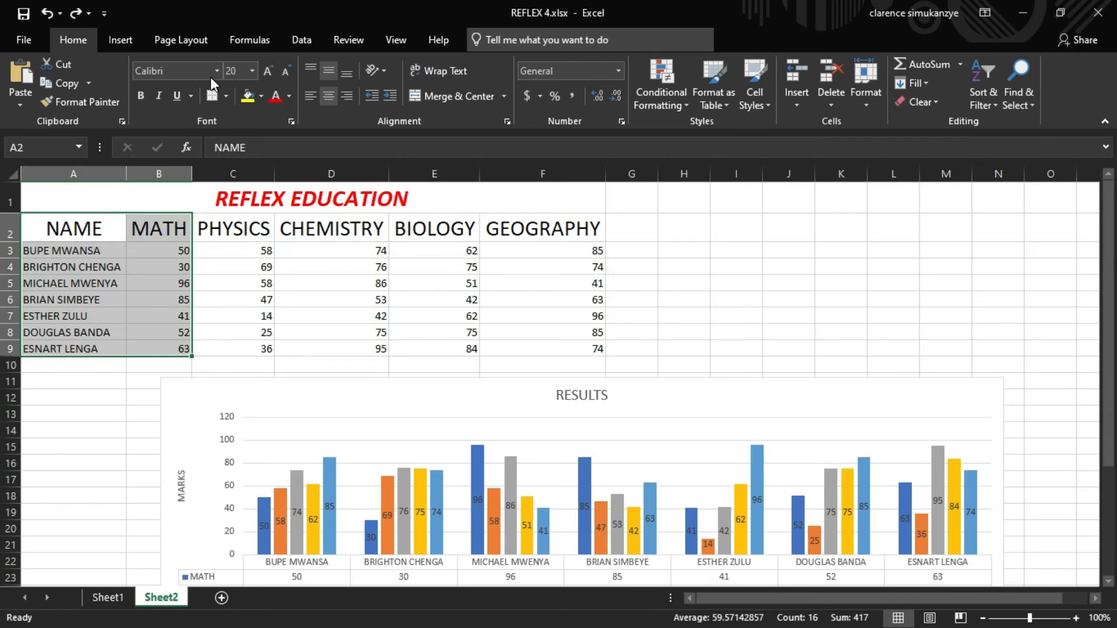
pyautogui.click(111, 44)
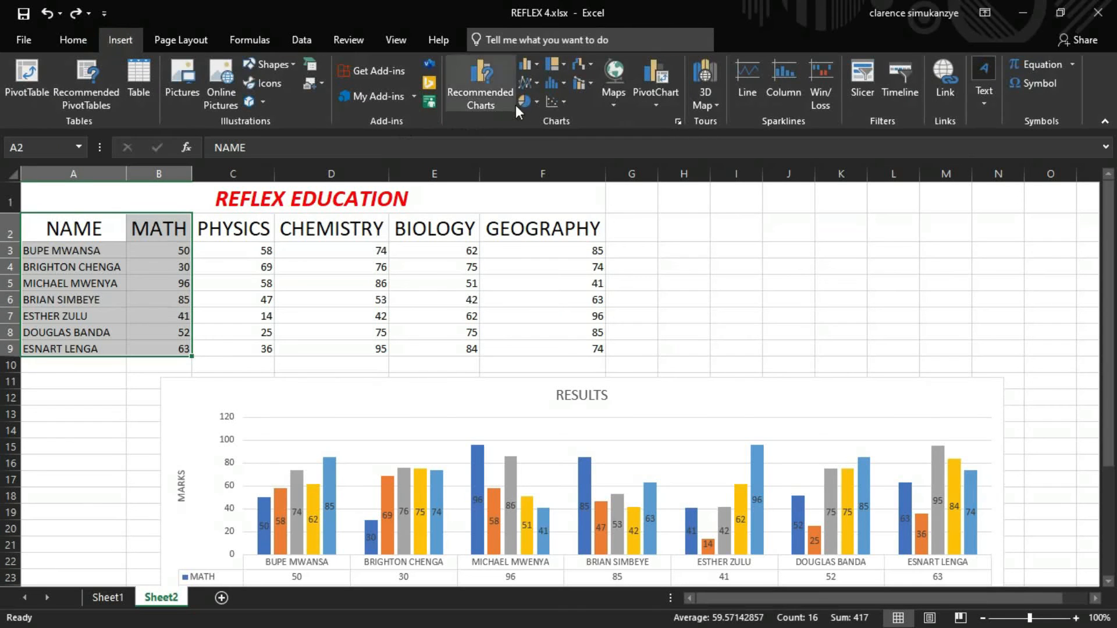
pyautogui.click(528, 105)
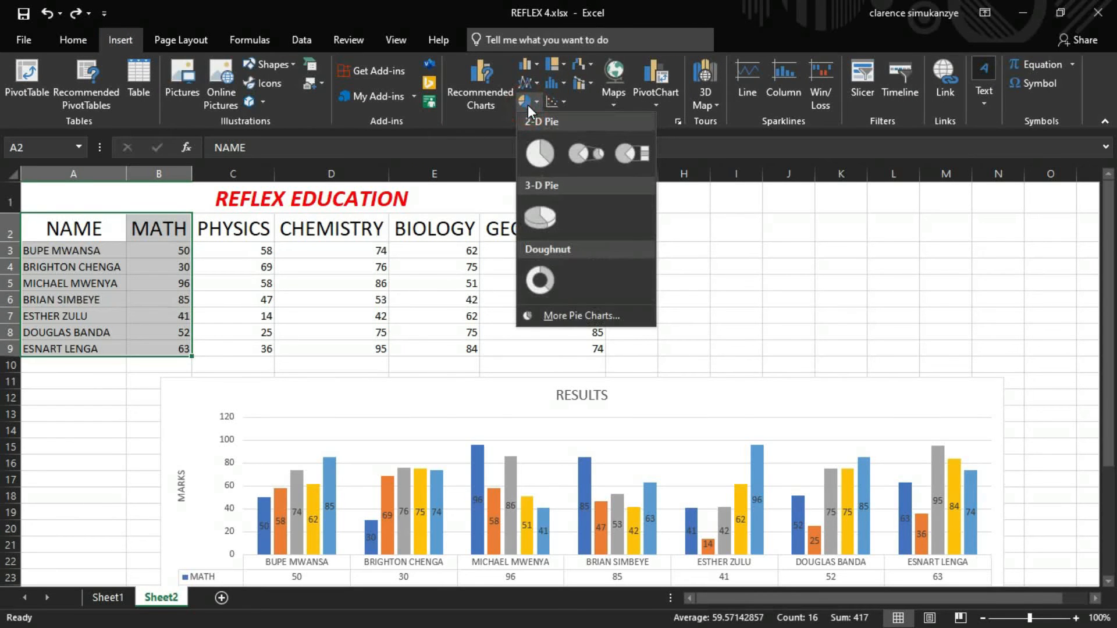
pyautogui.click(542, 152)
# - Move the MATH pie chart below the column chart, to about columns B to G, rows 32 to 46
pyautogui.moveTo(631, 316); pyautogui.dragTo(764, 323)
pyautogui.scroll(-6, 991, 287)
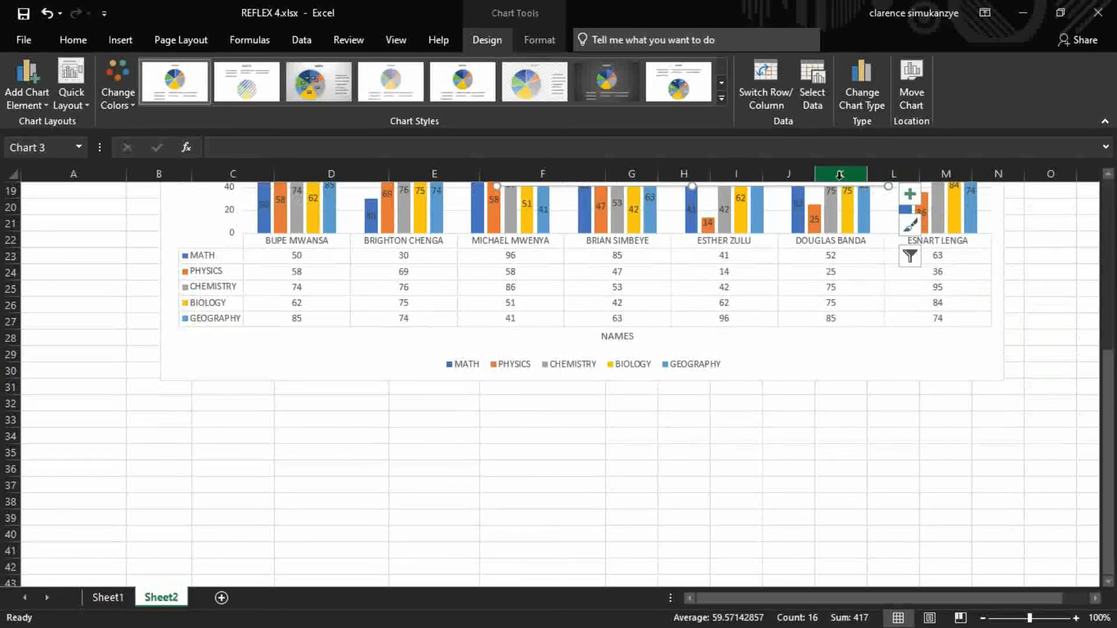
pyautogui.scroll(1, 801, 215)
pyautogui.scroll(1, 801, 216)
pyautogui.click(794, 214)
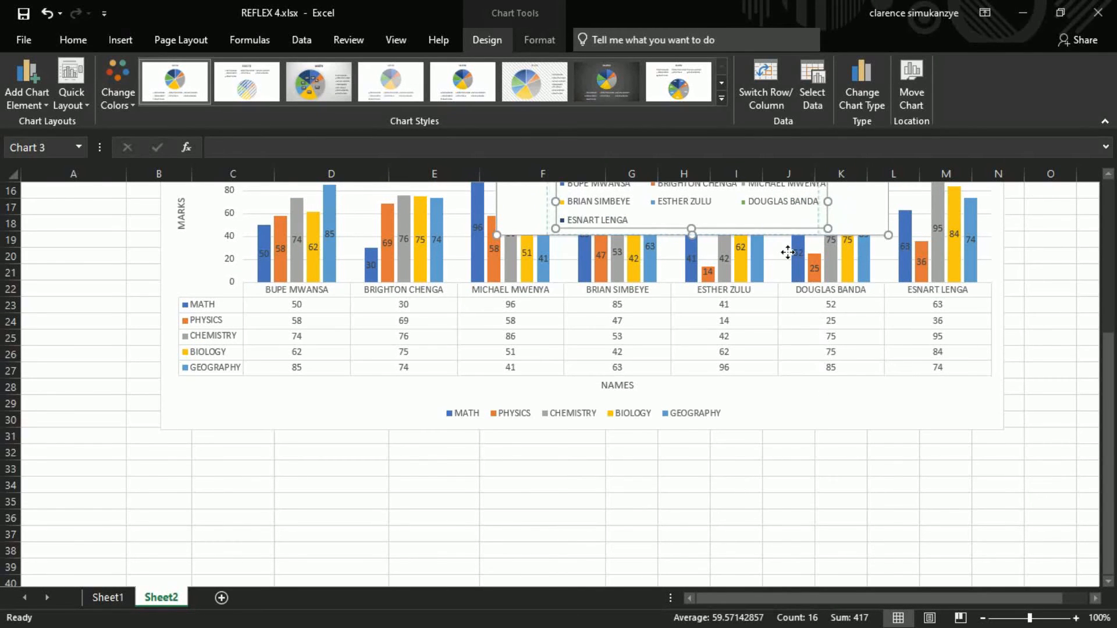
pyautogui.moveTo(852, 218); pyautogui.dragTo(795, 520)
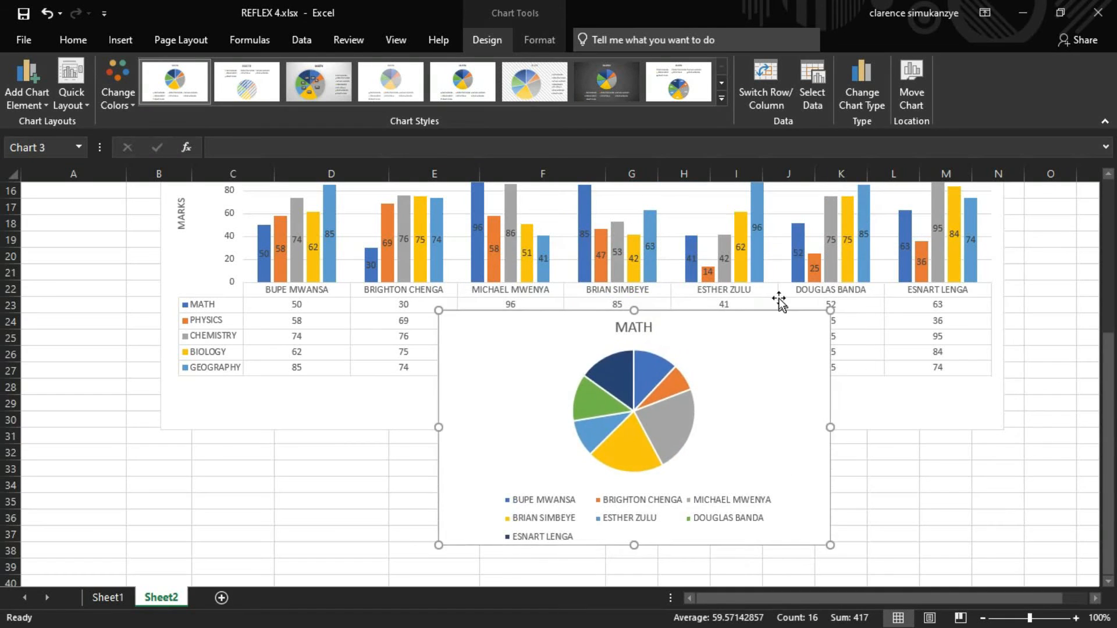
pyautogui.scroll(-4, 780, 299)
pyautogui.moveTo(780, 232)
pyautogui.mouseDown()
pyautogui.moveTo(738, 349)
pyautogui.moveTo(494, 424)
pyautogui.moveTo(456, 367)
pyautogui.moveTo(522, 349)
pyautogui.moveTo(503, 377)
pyautogui.mouseUp()
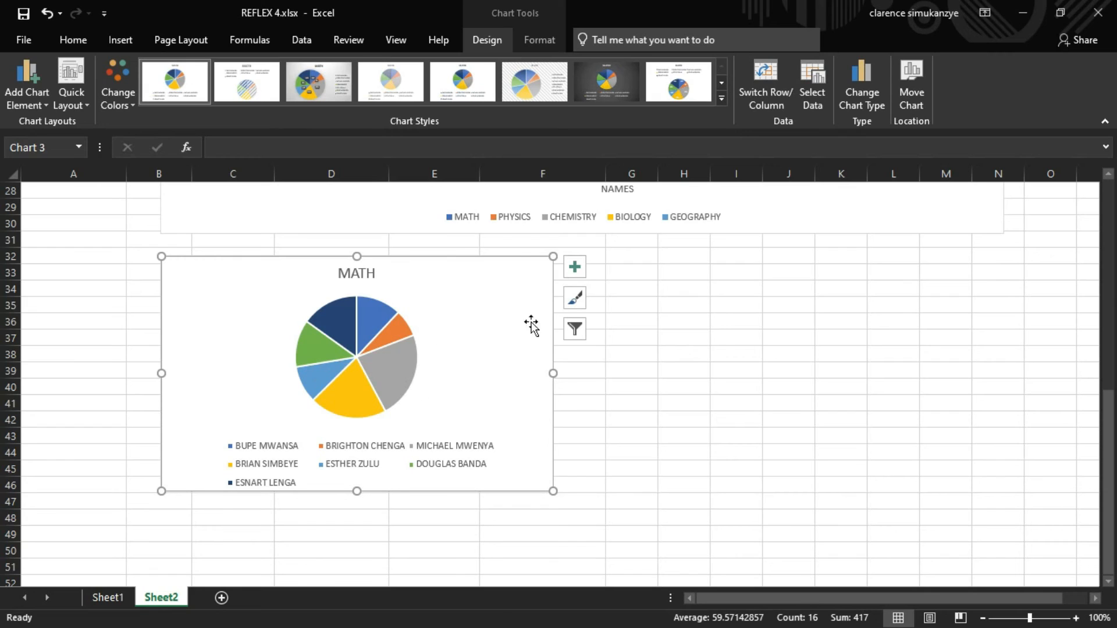
# - Add data labels to the pie chart and enlarge it to about columns B to H, rows 32 to 49
pyautogui.click(573, 269)
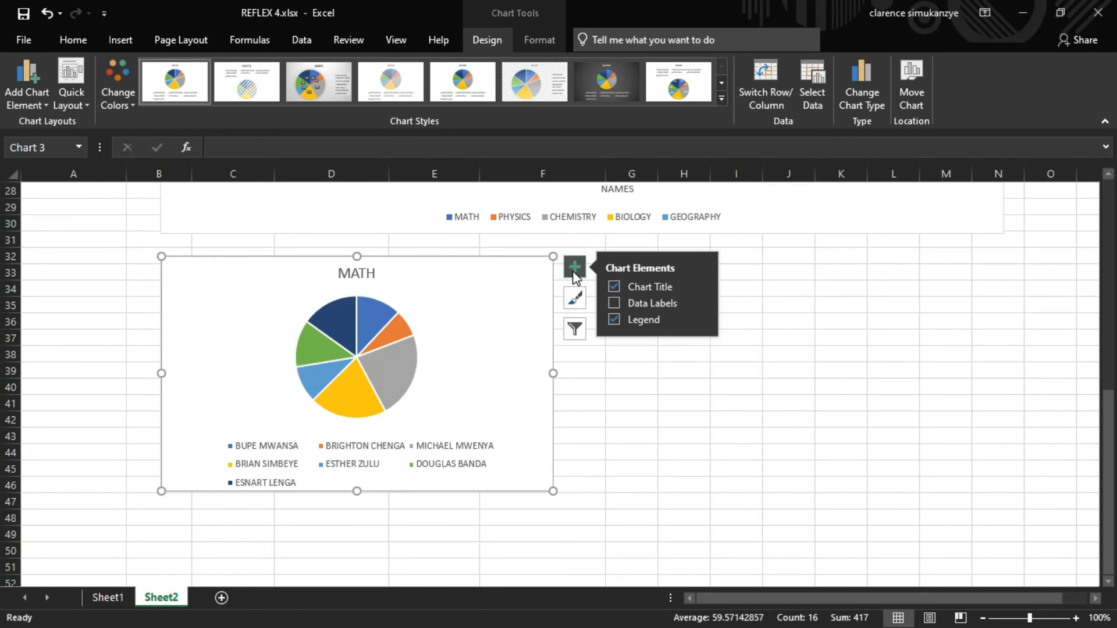
pyautogui.click(616, 303)
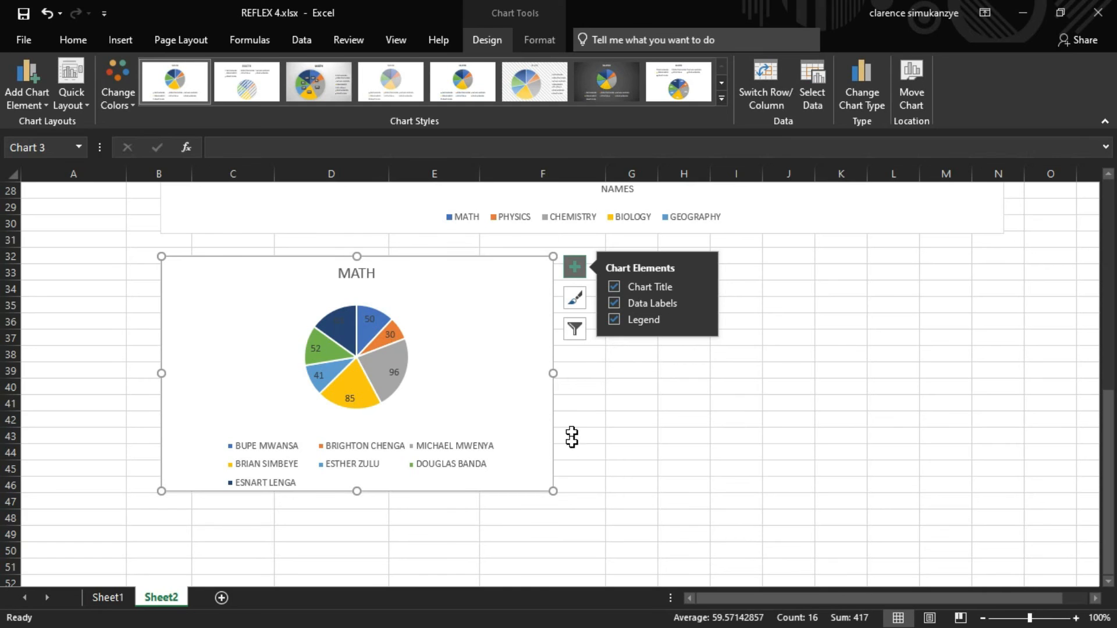
pyautogui.moveTo(553, 491); pyautogui.dragTo(631, 532)
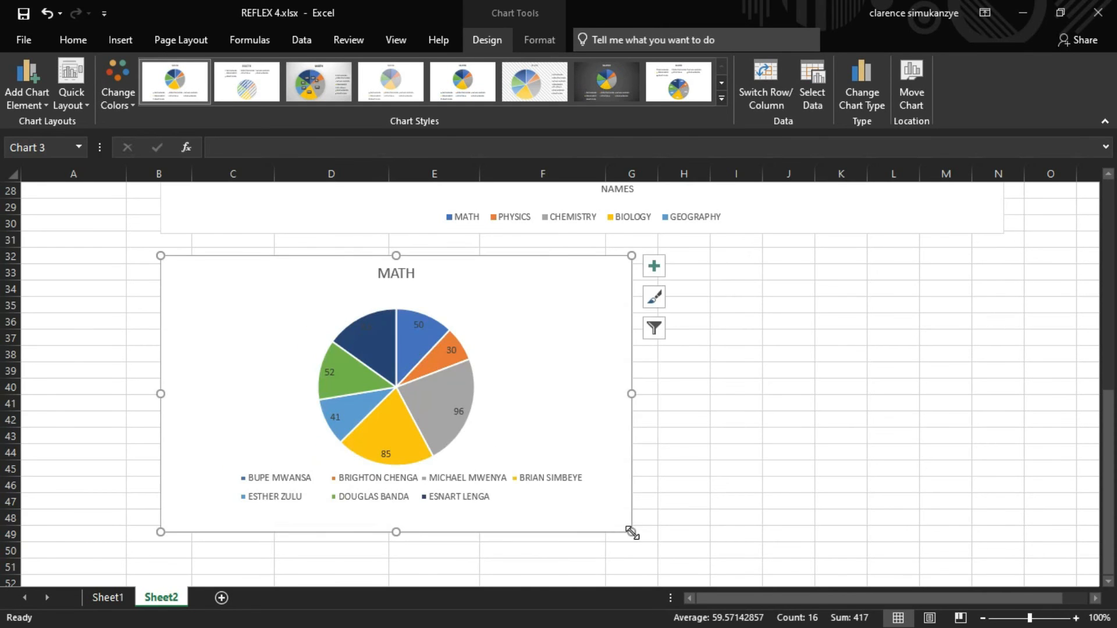
# - Switch rows and columns on the column chart so the subjects become the categories
pyautogui.scroll(3, 632, 535)
pyautogui.scroll(6, 632, 536)
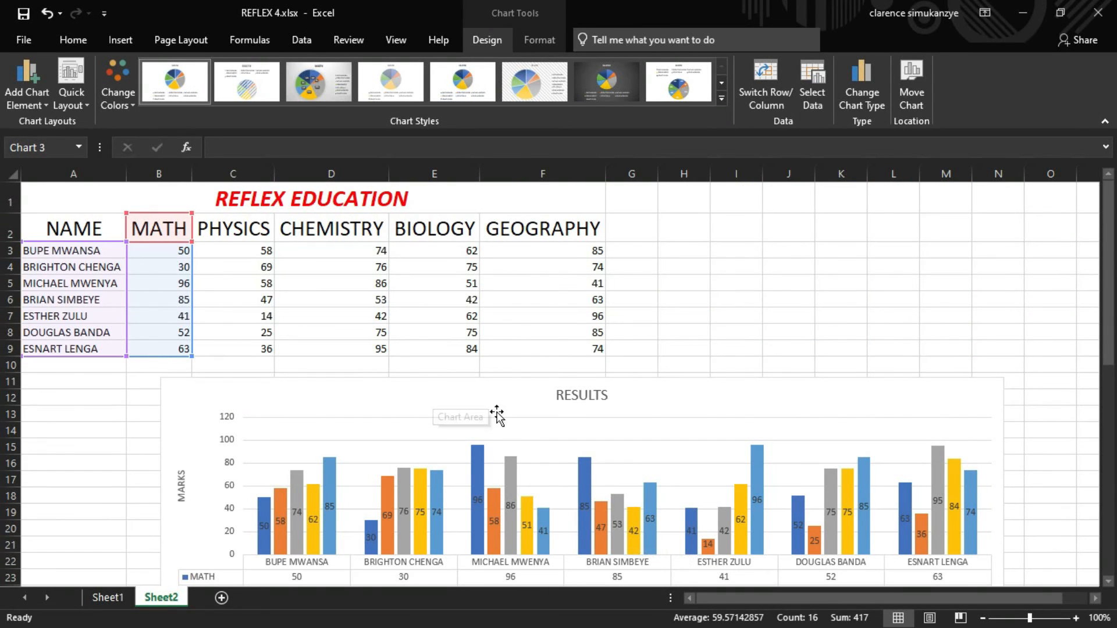
pyautogui.scroll(-2, 498, 416)
pyautogui.click(700, 317)
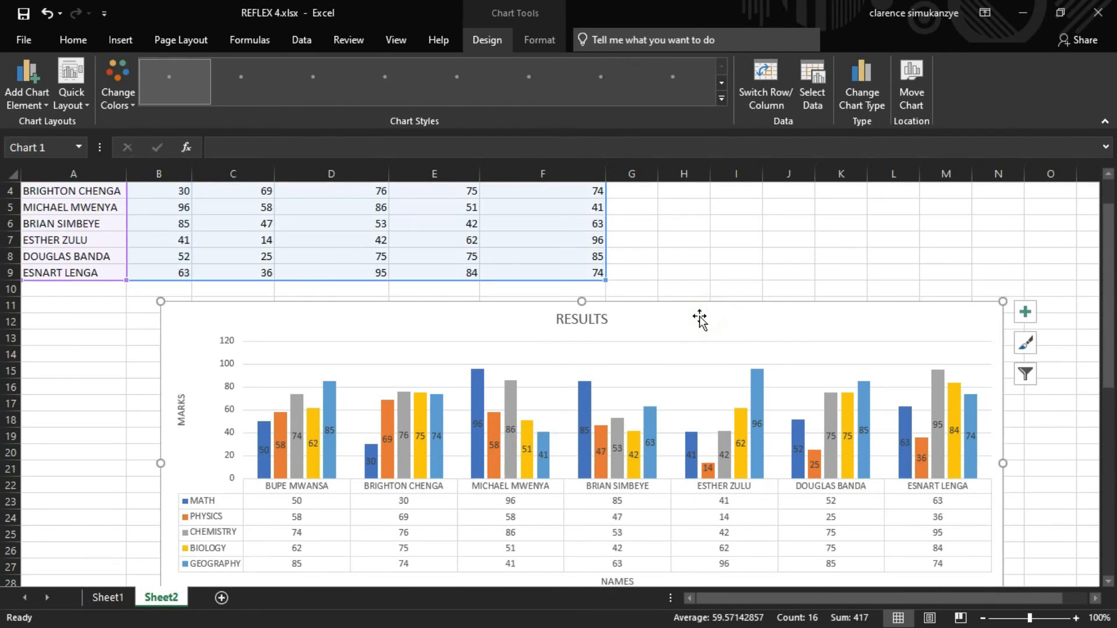
pyautogui.click(771, 92)
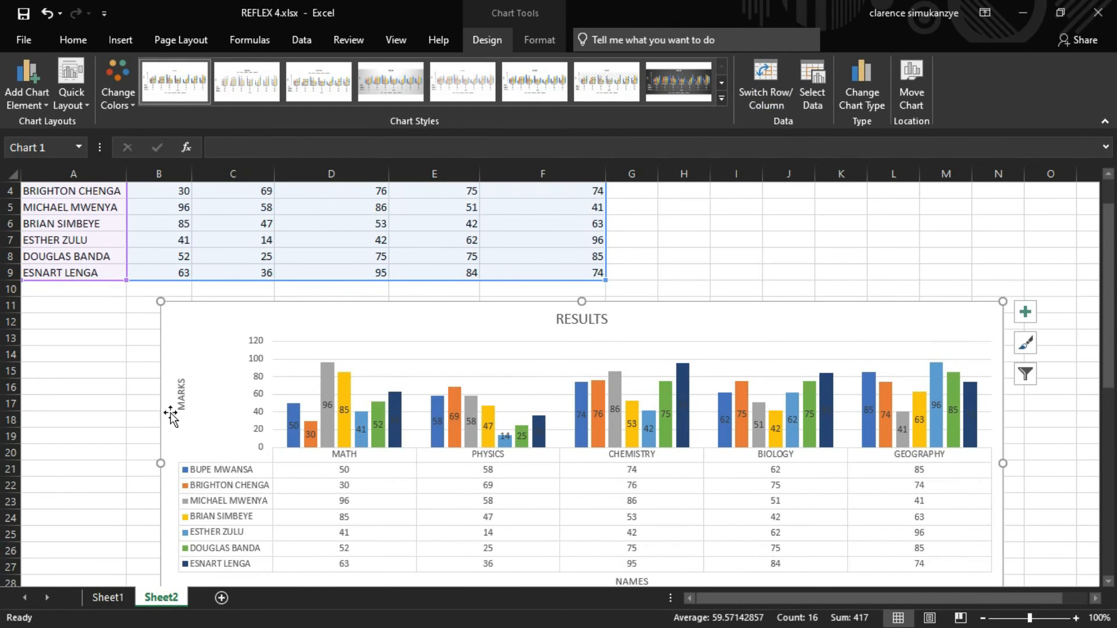
pyautogui.scroll(-2, 525, 427)
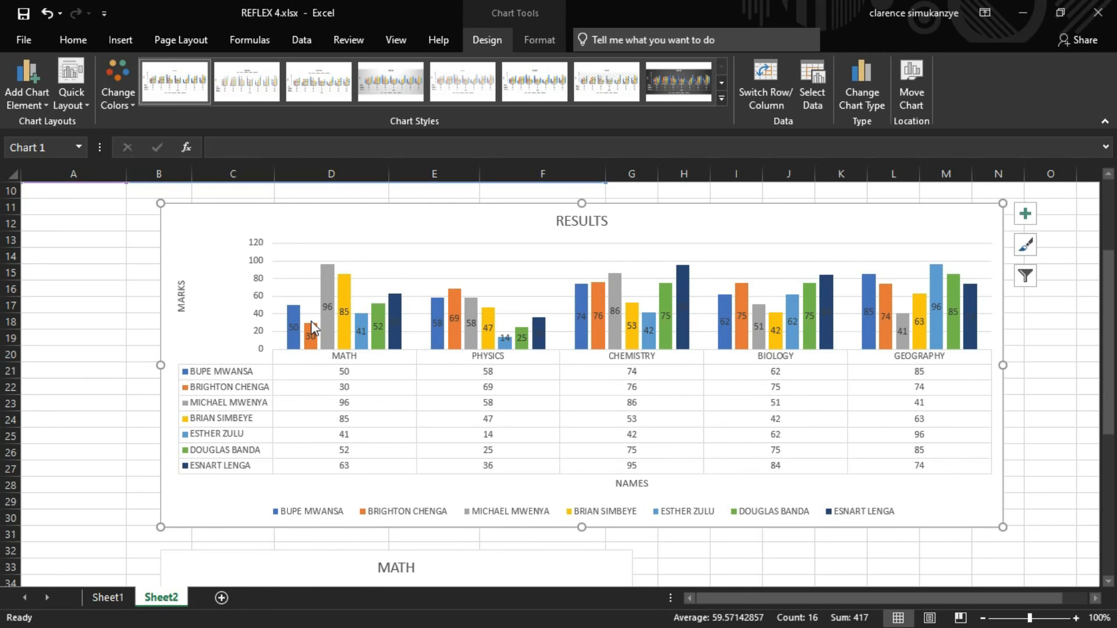
pyautogui.moveTo(311, 326)
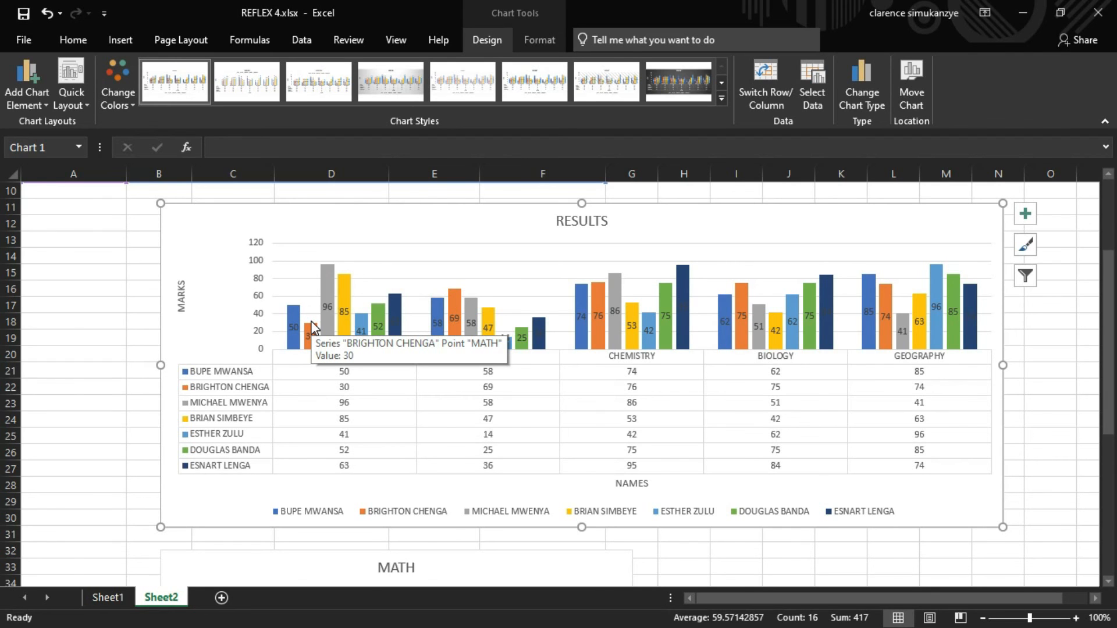
pyautogui.scroll(3, 311, 326)
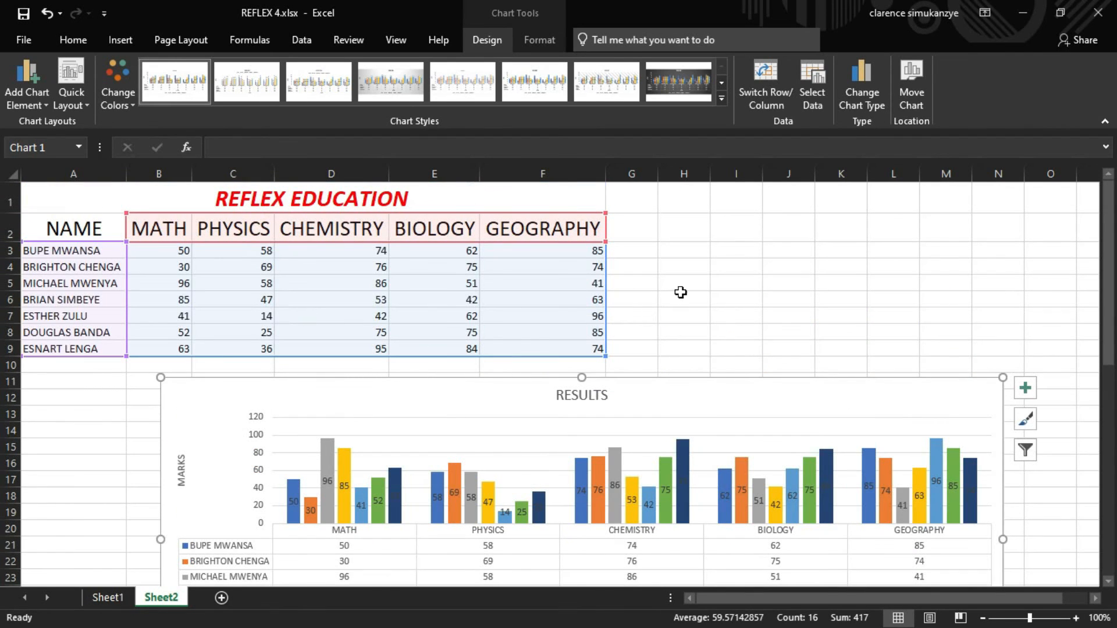